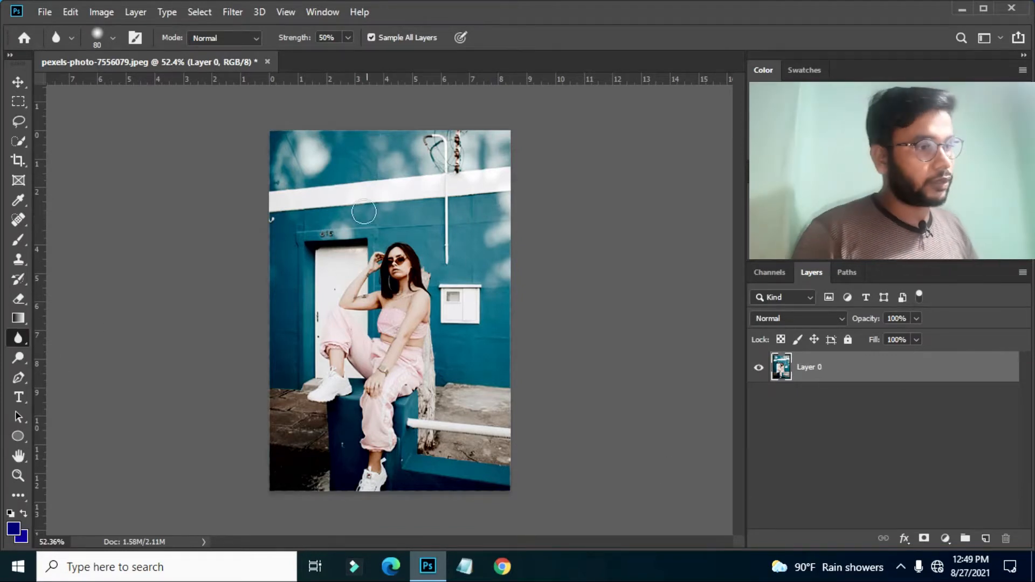
- Add a new layer, turn on Sample All Layers for the Blur tool, and blur the wall and door around the woman
left_click(985, 538)
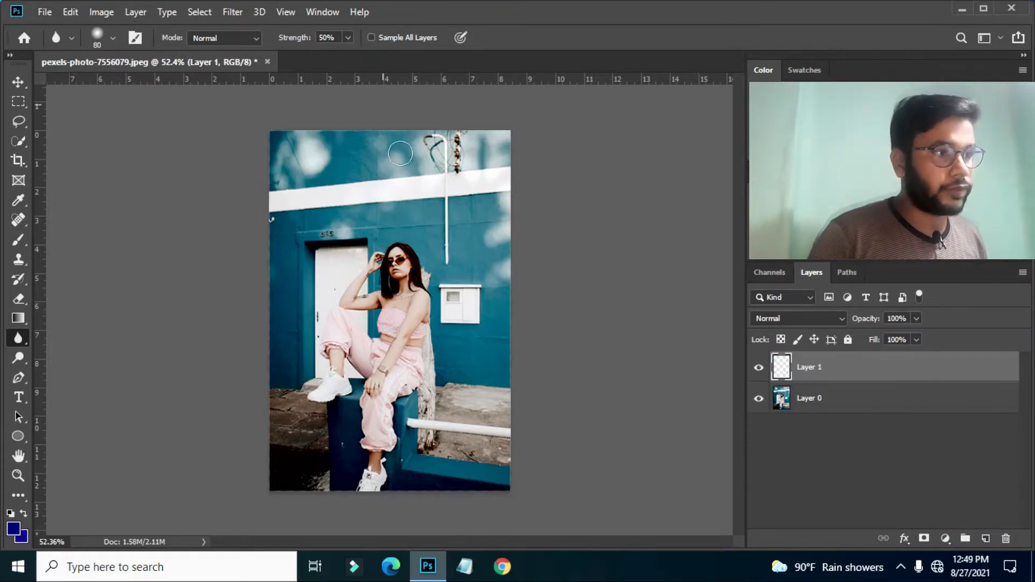
left_click(371, 38)
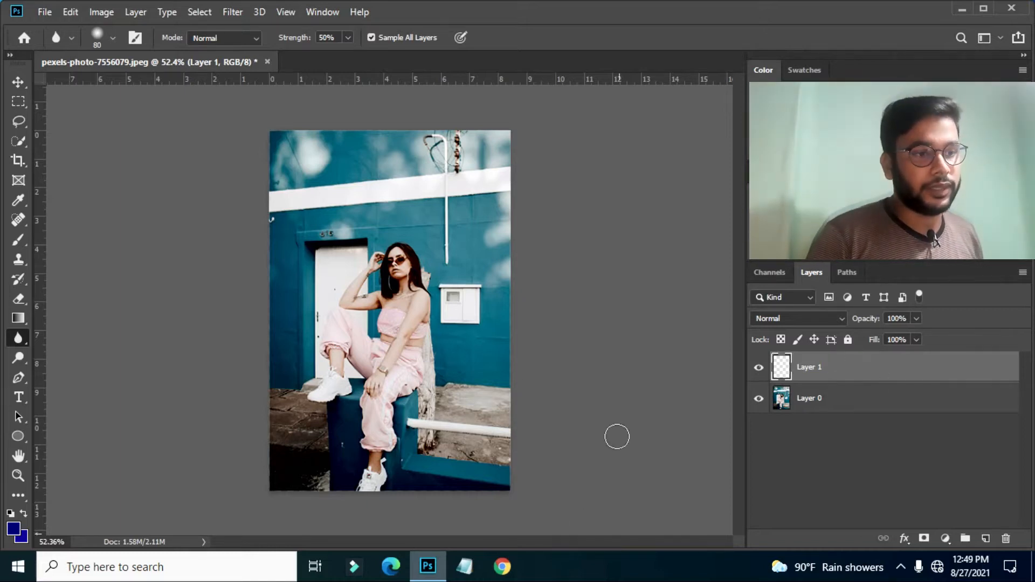
scroll(394, 366, "up", 5)
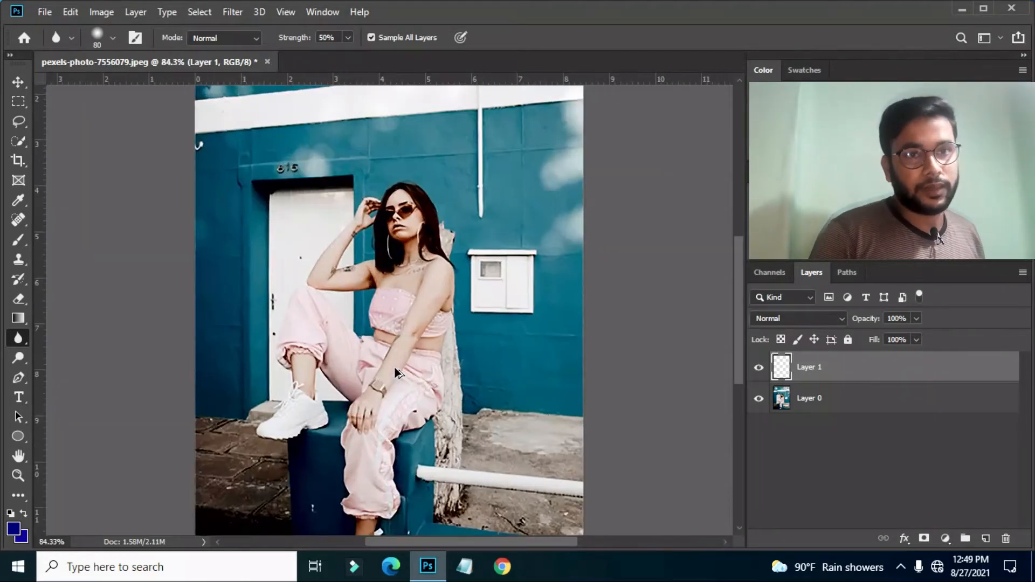
scroll(395, 369, "up", 2)
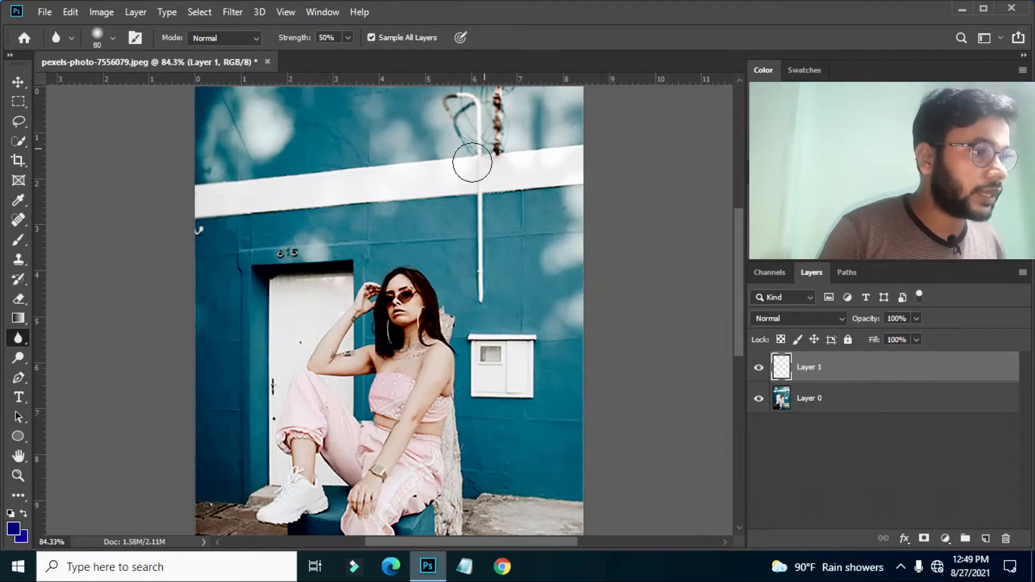
mouse_move(491, 359)
left_mouse_down()
mouse_move(521, 356)
mouse_move(546, 450)
mouse_move(577, 407)
mouse_move(563, 300)
left_mouse_up()
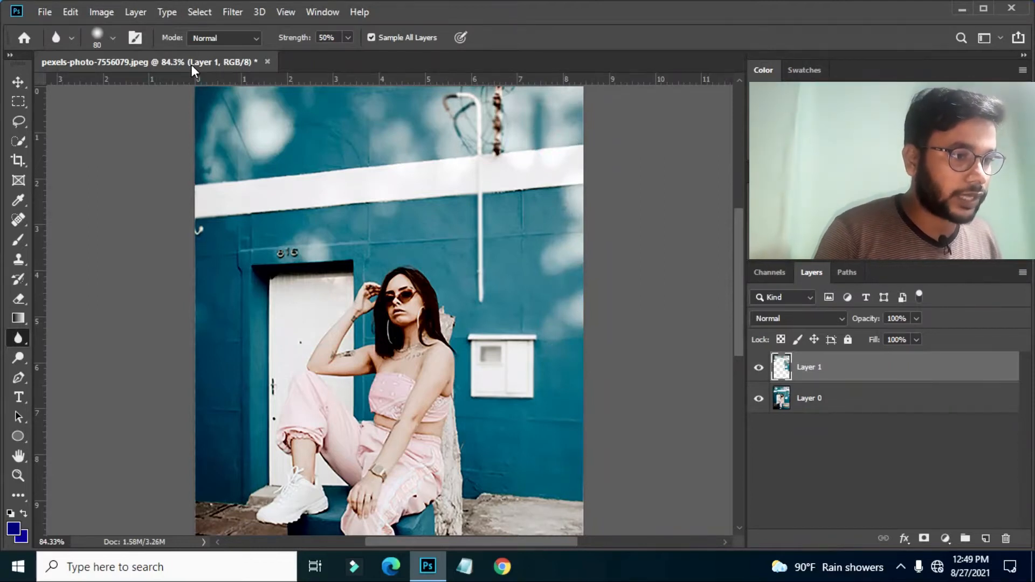
left_click_drag(601, 219, 510, 169)
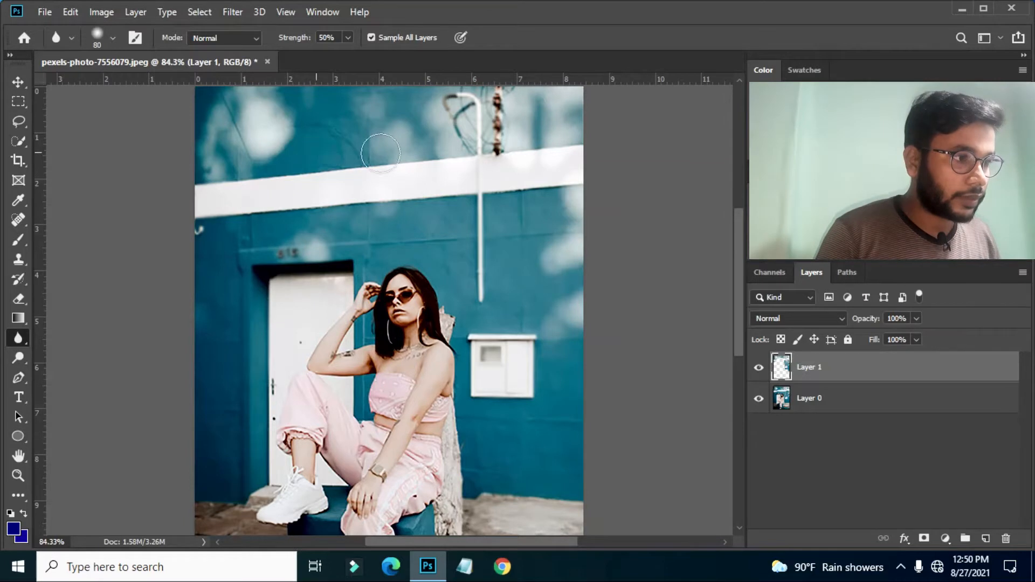
scroll(457, 148, "up", 2)
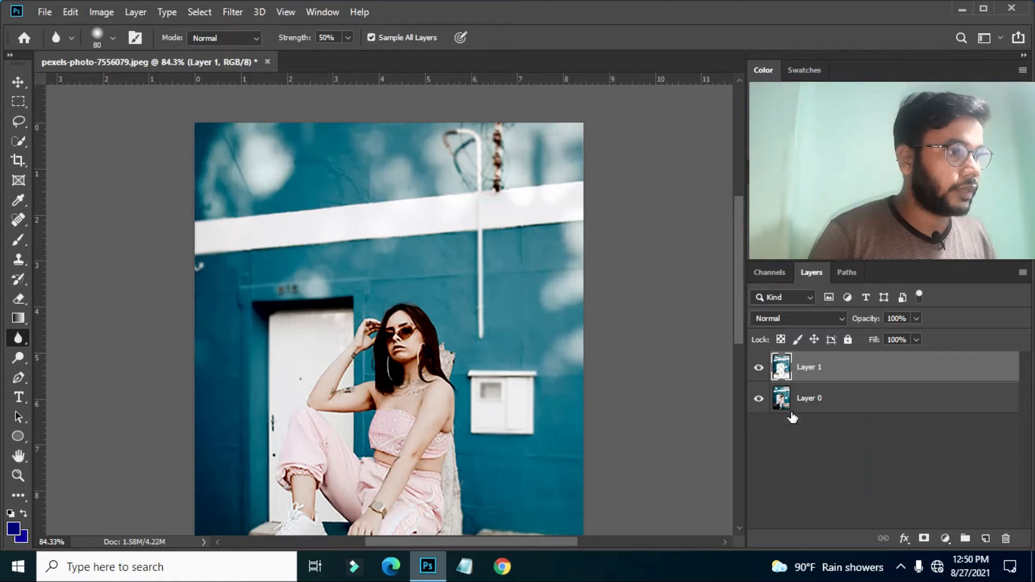
- Toggle the visibility of Layer 0 and Layer 1 to compare the photo with and without the blur
left_click(761, 398)
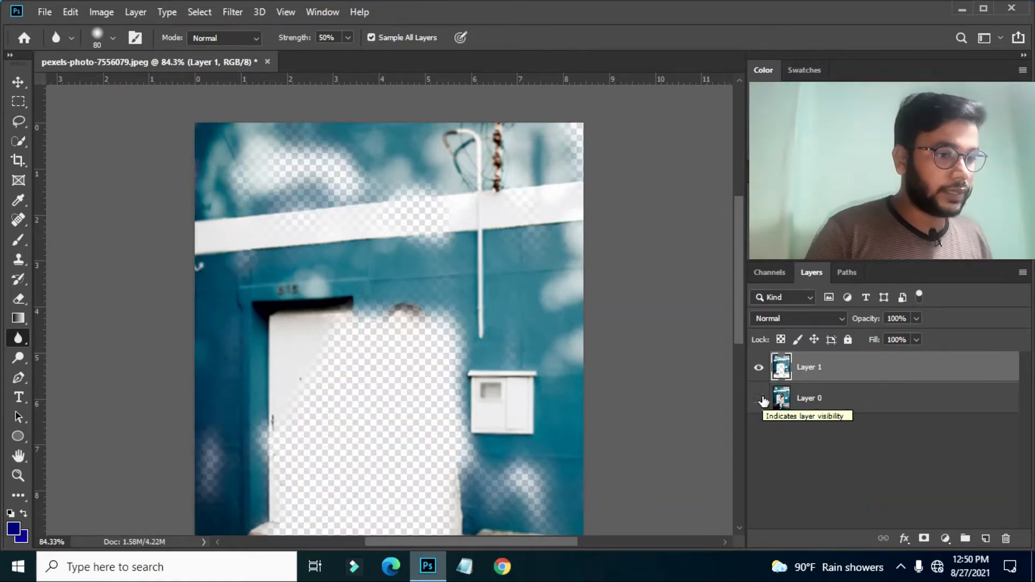
left_click(761, 399)
left_click(759, 367)
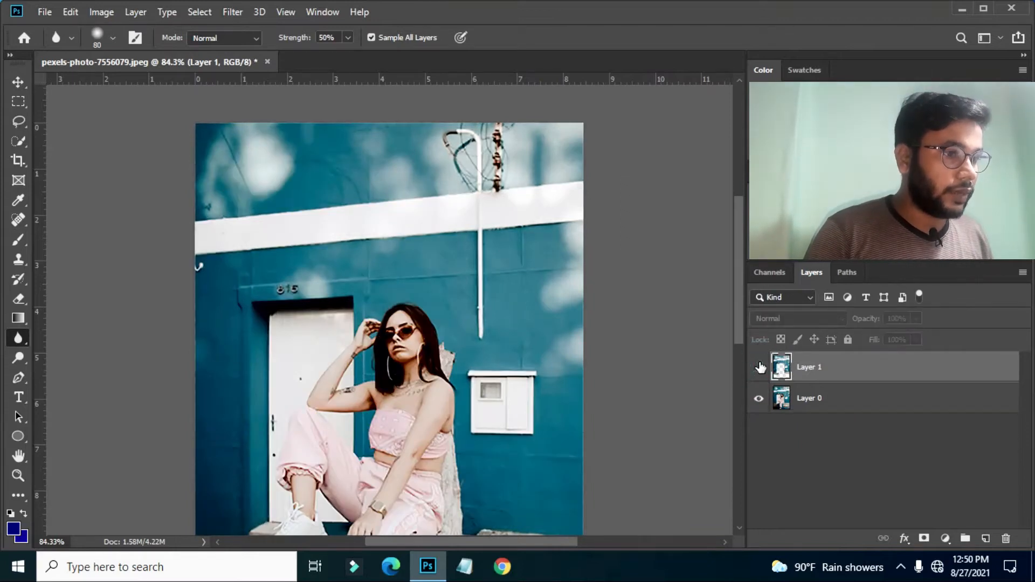
left_click(759, 367)
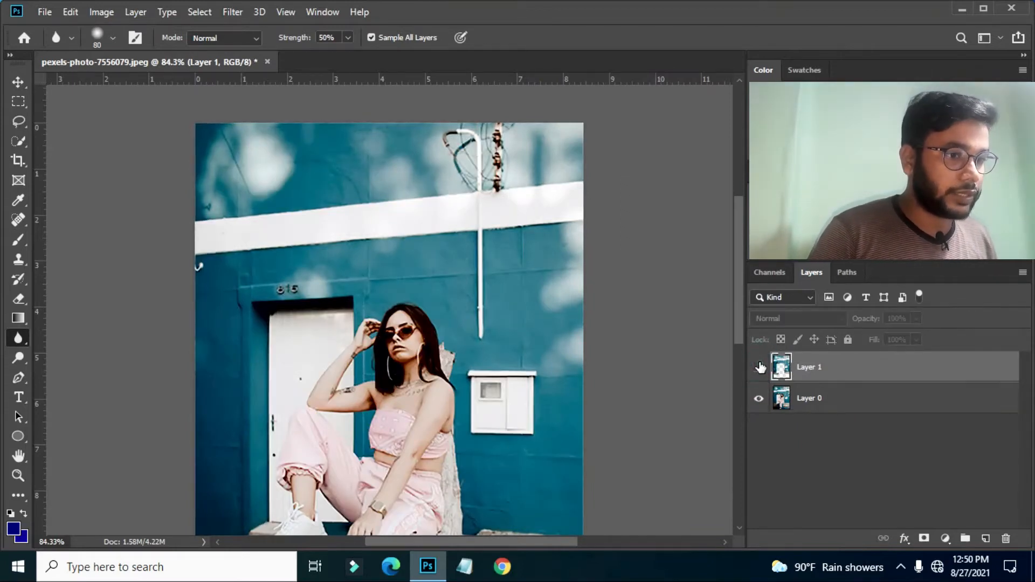
left_click(760, 367)
left_click(760, 367)
left_click(760, 367)
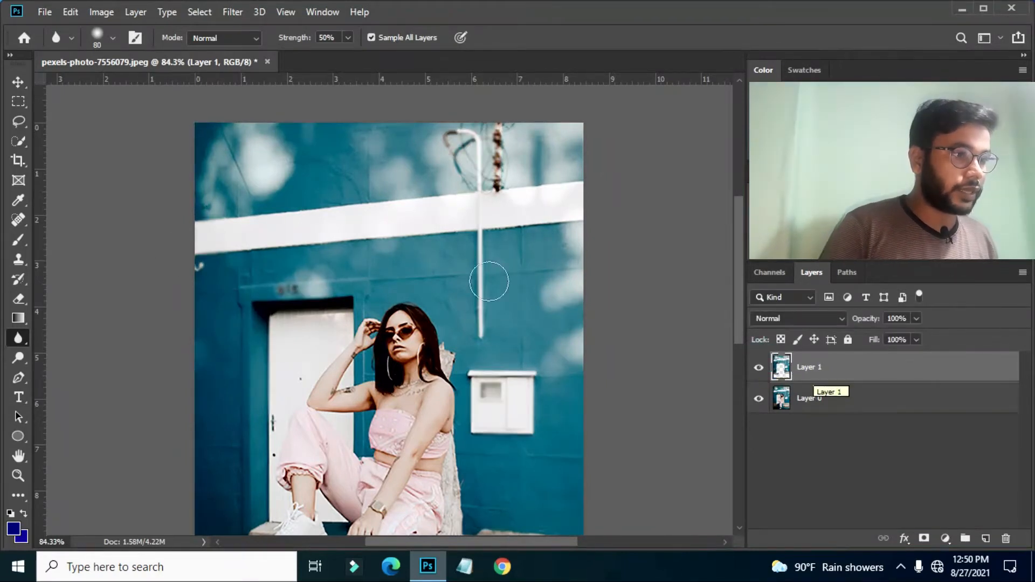
- Switch to the Sharpen tool, hide Layer 1, and add a new layer for sharpening
right_click(18, 338)
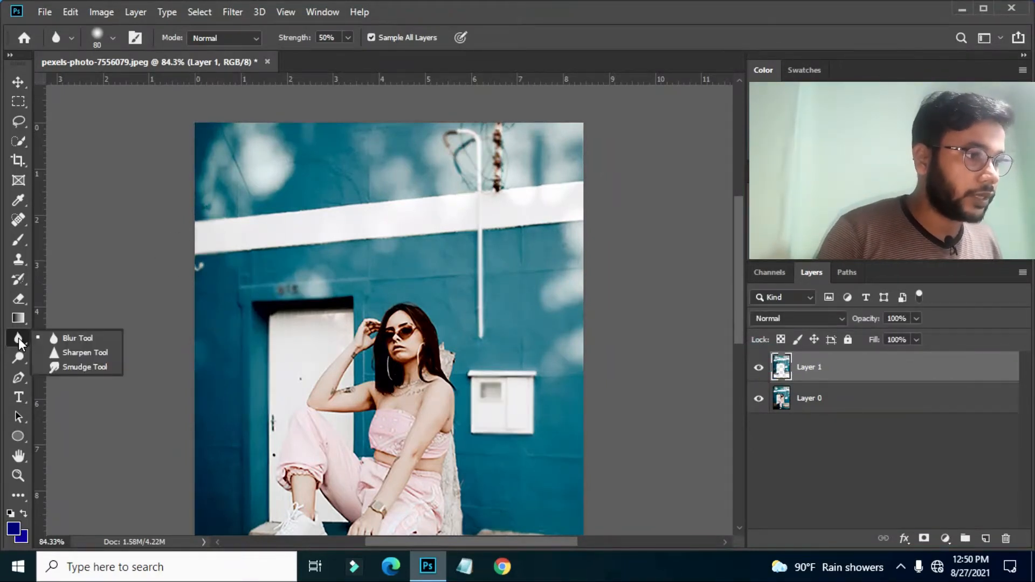
left_click(72, 353)
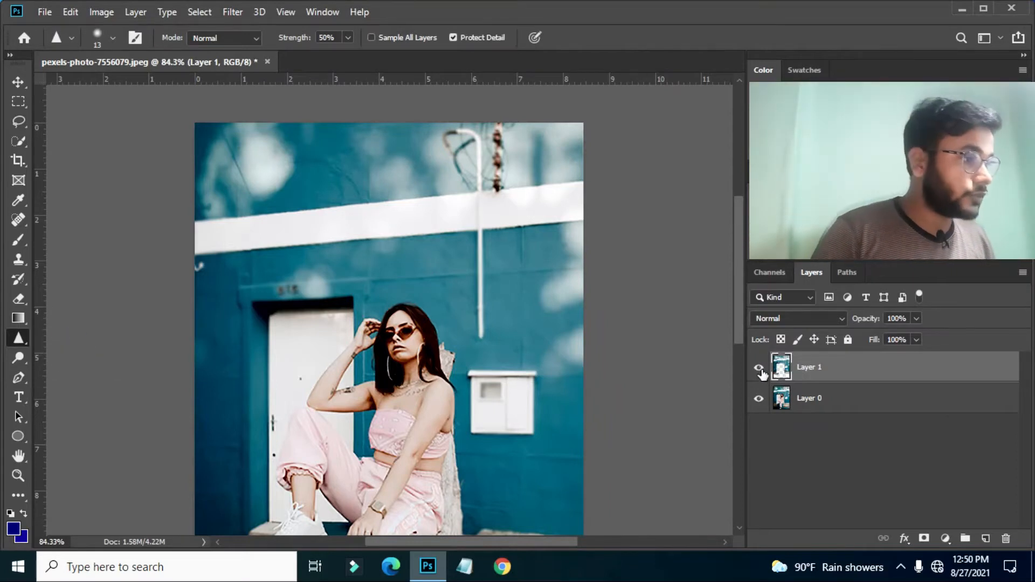
left_click(759, 368)
left_click(986, 537)
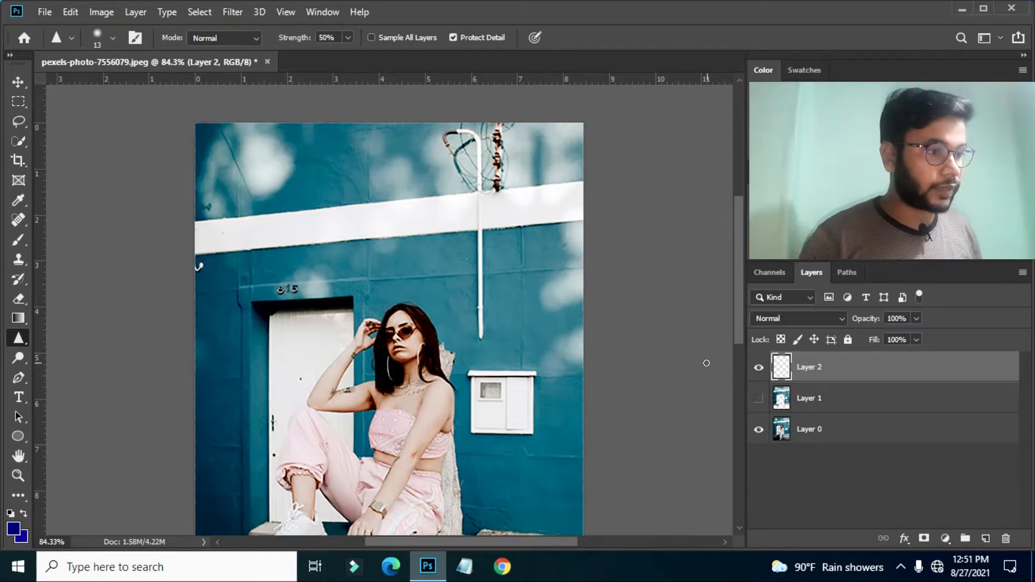
- Add another new layer above Layer 2 and turn on Sample All Layers for the Sharpen tool
scroll(594, 386, "up", 5)
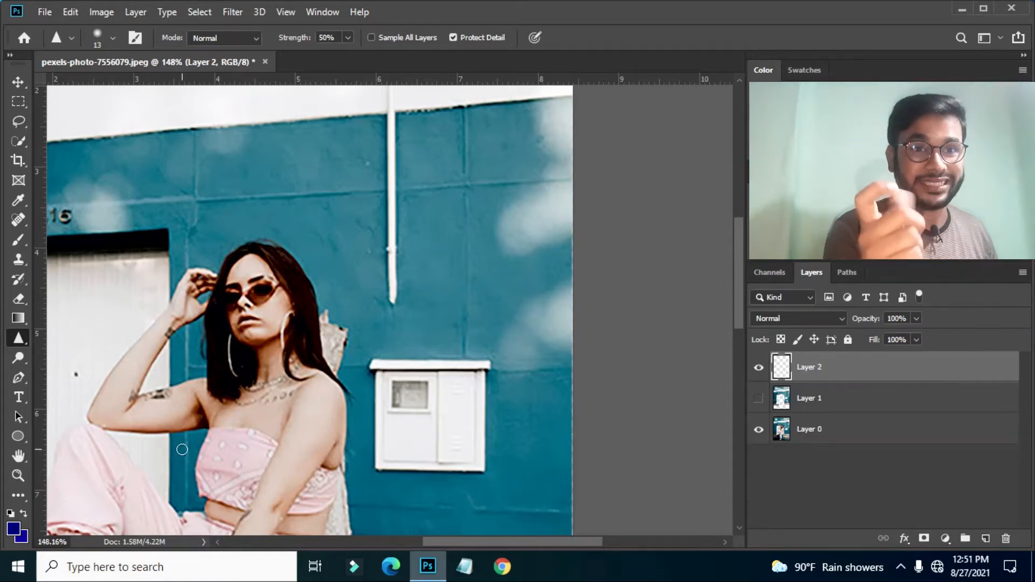
scroll(180, 452, "up", 4)
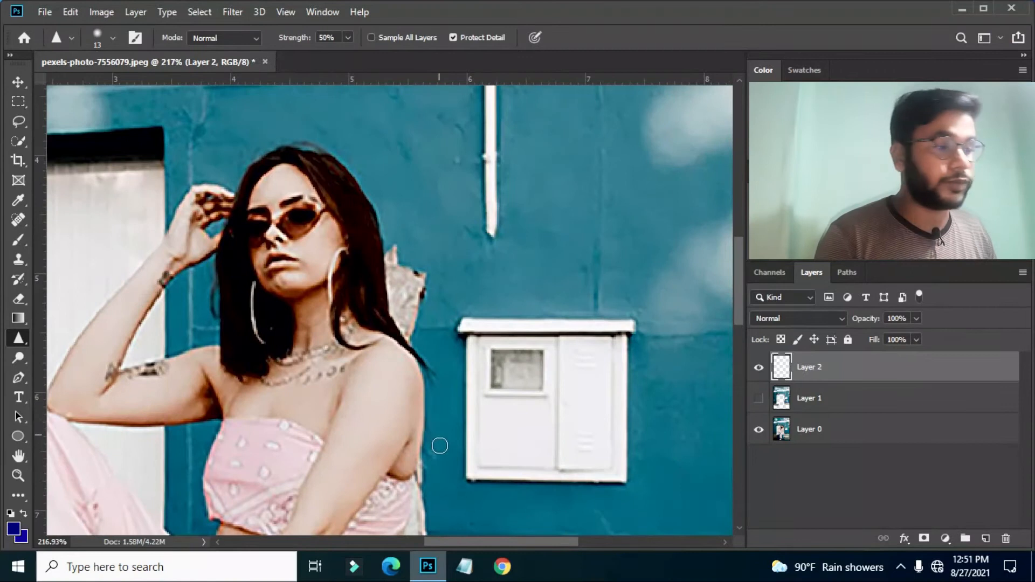
scroll(397, 406, "up", 1)
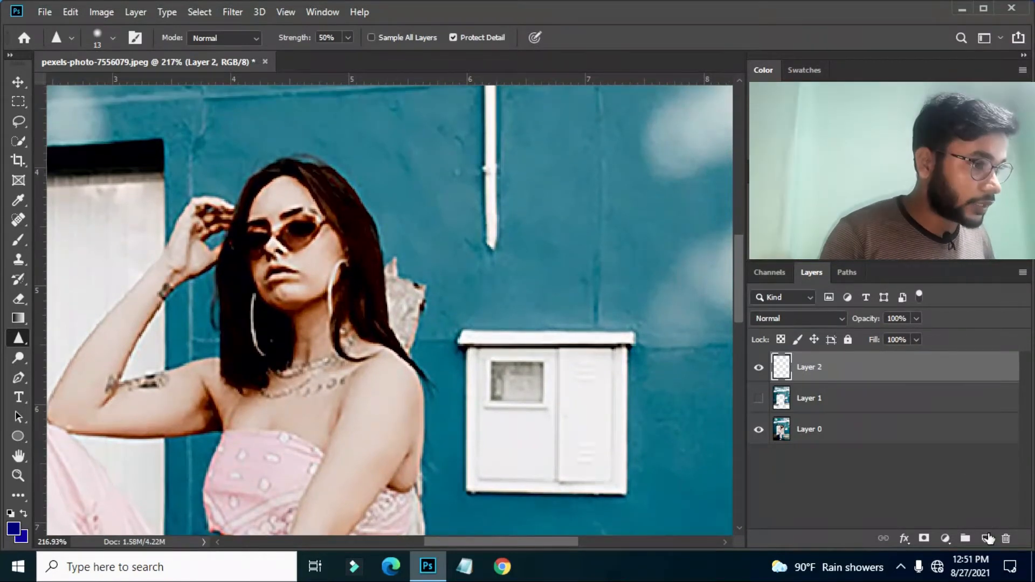
left_click(987, 539)
left_click(371, 38)
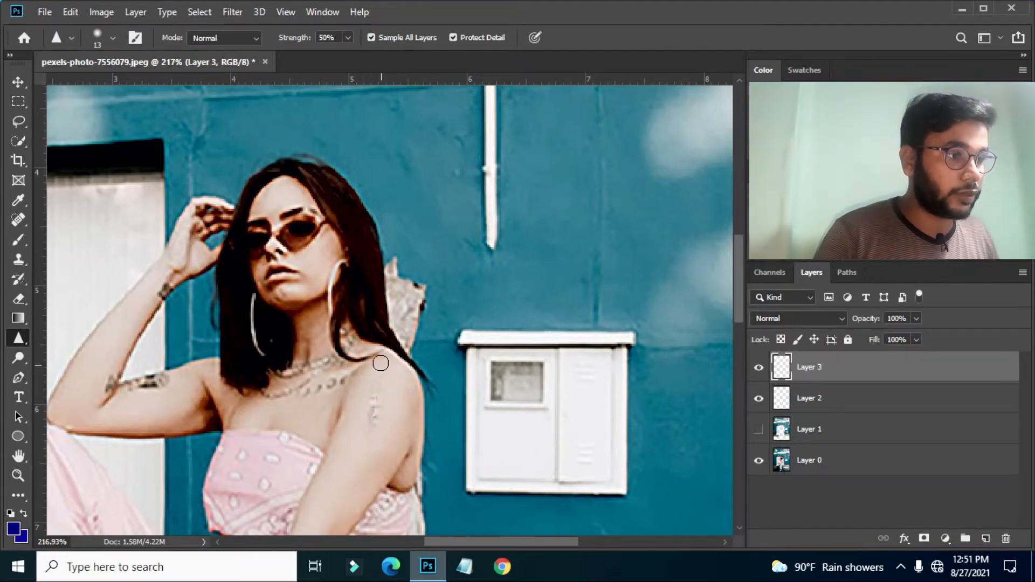
- Try sharpening the woman's nose, lips and cheek heavily, enlarging the brush to 30
left_click_drag(274, 237, 286, 268)
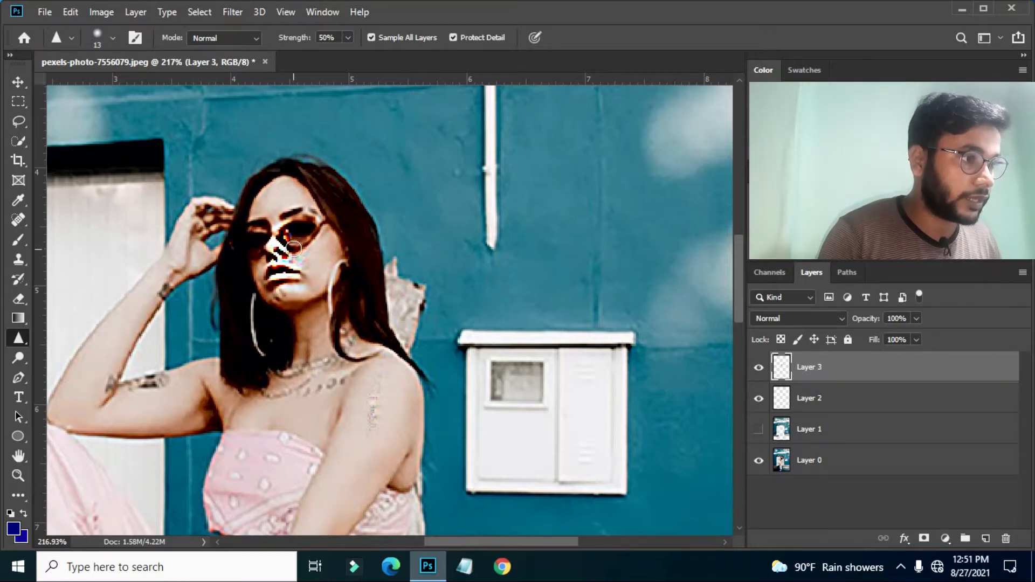
key("bracketright")
key("bracketright")
key("bracketright")
mouse_move(294, 247)
left_mouse_down()
mouse_move(291, 297)
mouse_move(287, 267)
mouse_move(317, 301)
mouse_move(314, 248)
mouse_move(329, 288)
mouse_move(344, 238)
mouse_move(337, 287)
mouse_move(306, 258)
left_mouse_up()
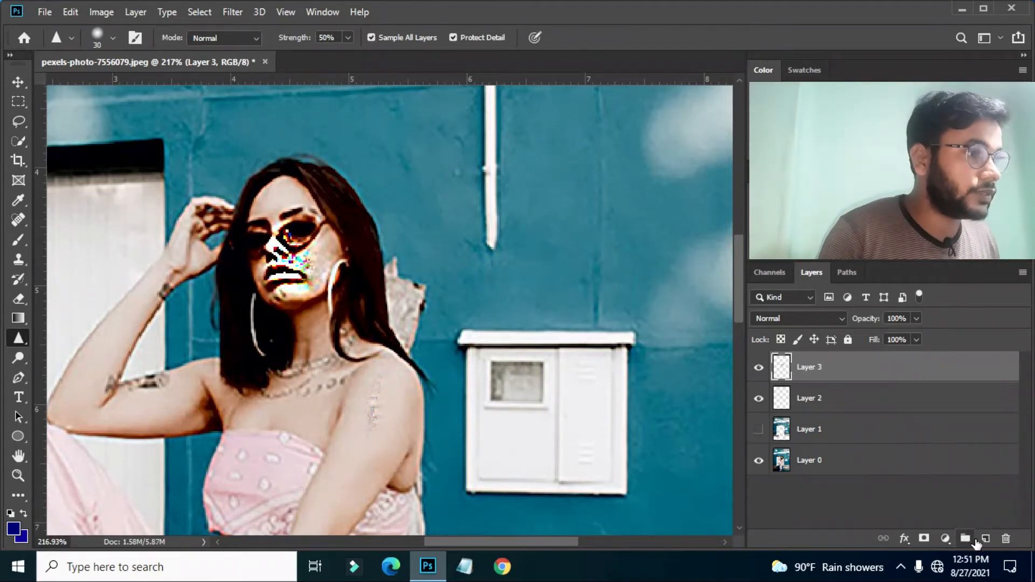
- Delete Layer 3 and sharpen the woman's wrist and forearm tattoos on Layer 2 with a size 10 brush
left_click(1004, 539)
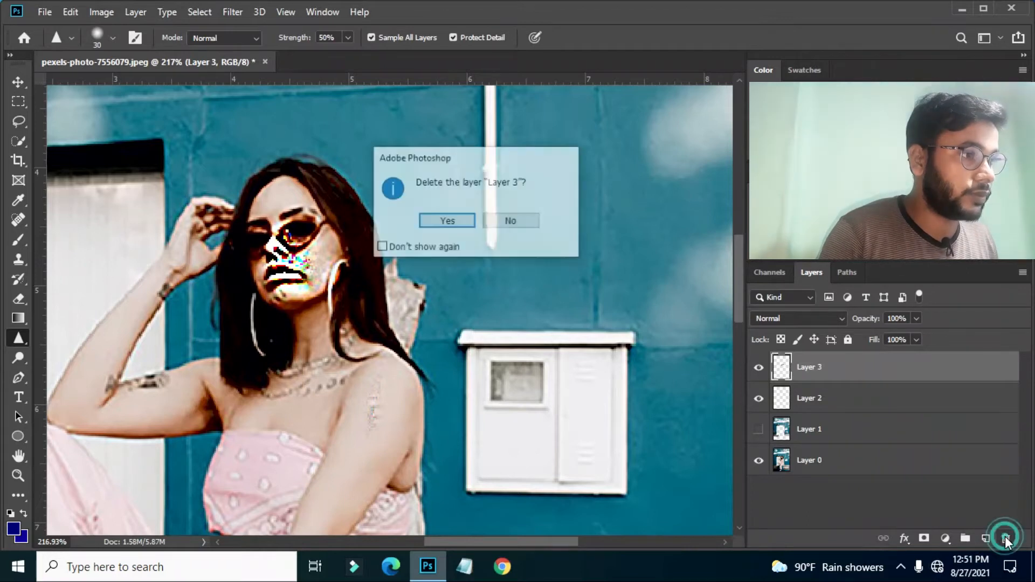
left_click(455, 219)
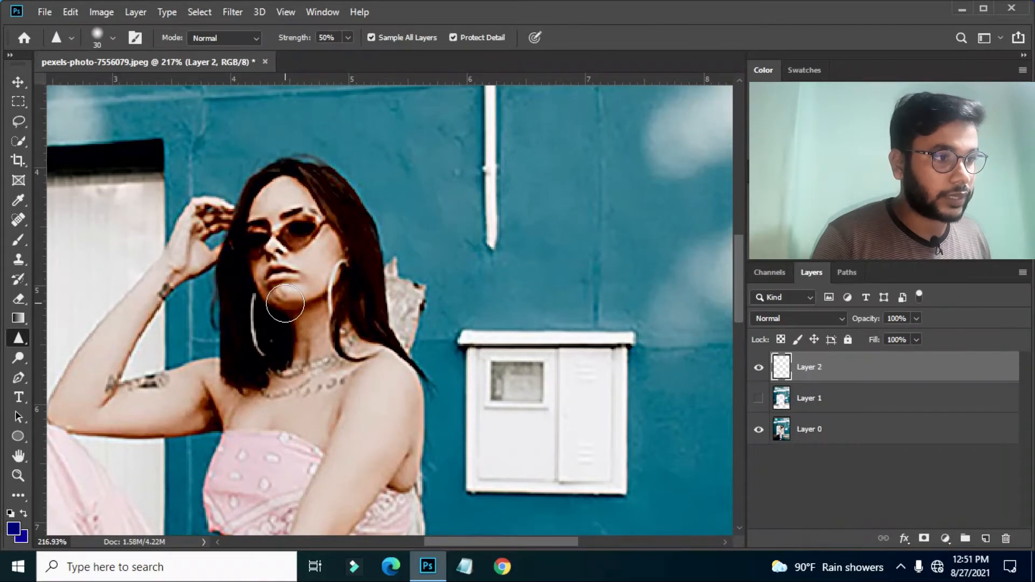
scroll(285, 303, "up", 4)
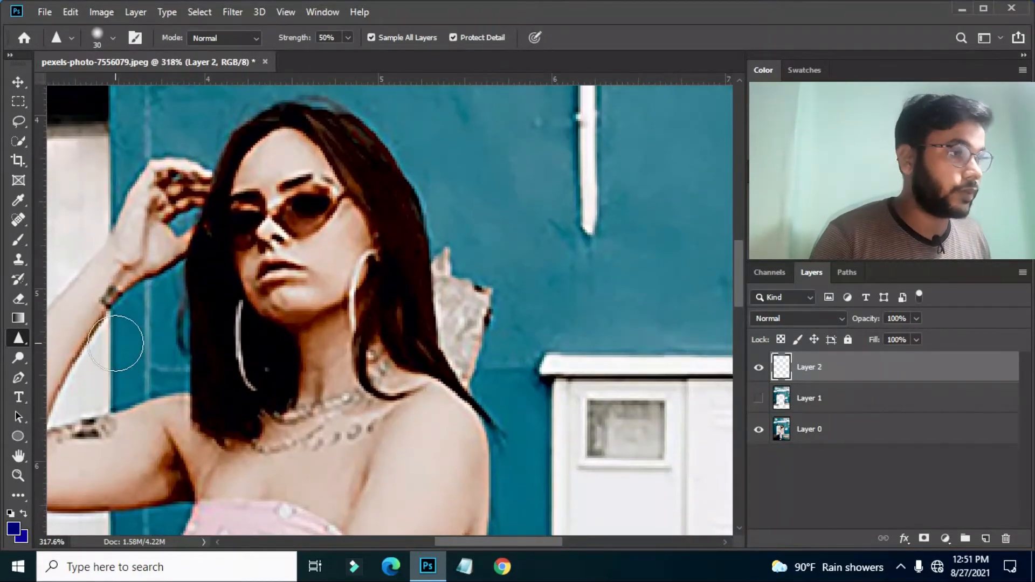
key("bracketleft")
key("bracketleft")
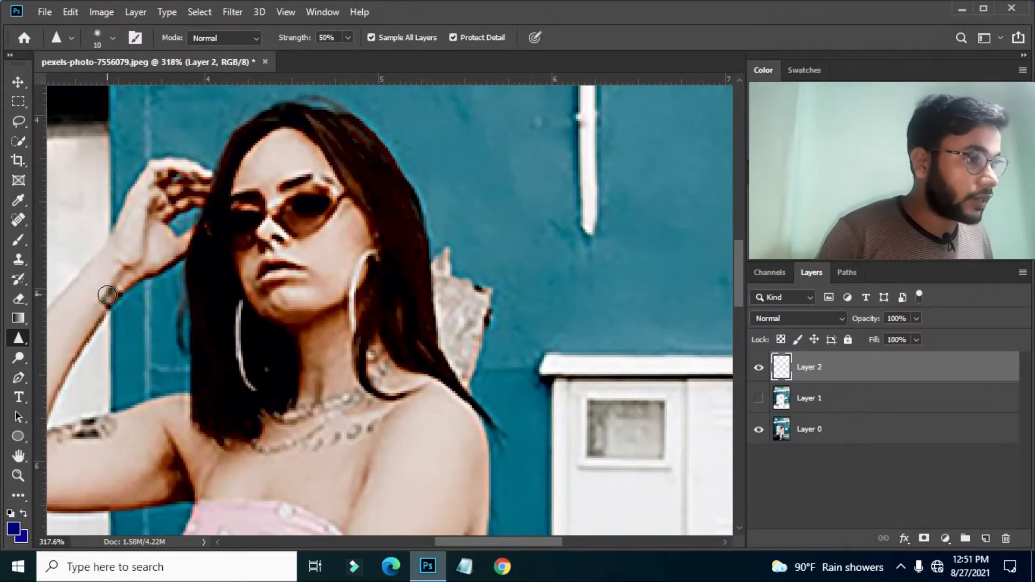
left_click_drag(105, 303, 111, 291)
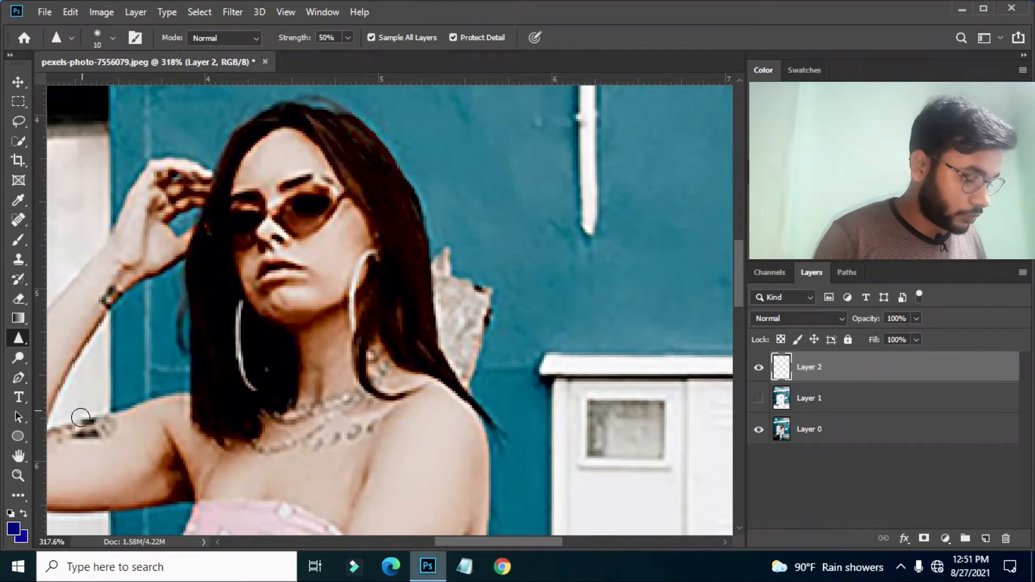
mouse_move(85, 430)
left_mouse_down()
mouse_move(111, 427)
mouse_move(64, 430)
mouse_move(54, 443)
mouse_move(52, 433)
mouse_move(108, 428)
left_mouse_up()
- Sharpen the woman's nose, lips, sunglasses and jawline, reducing the brush to size 7 for the sunglasses and jaw
mouse_move(274, 232)
left_mouse_down()
mouse_move(261, 231)
mouse_move(282, 258)
left_mouse_up()
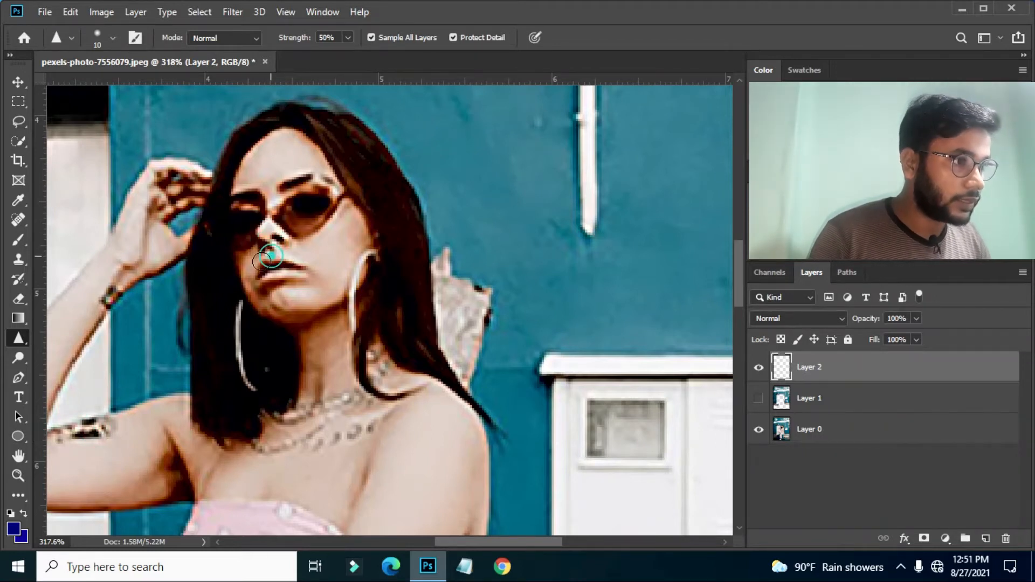
key("ctrl+z")
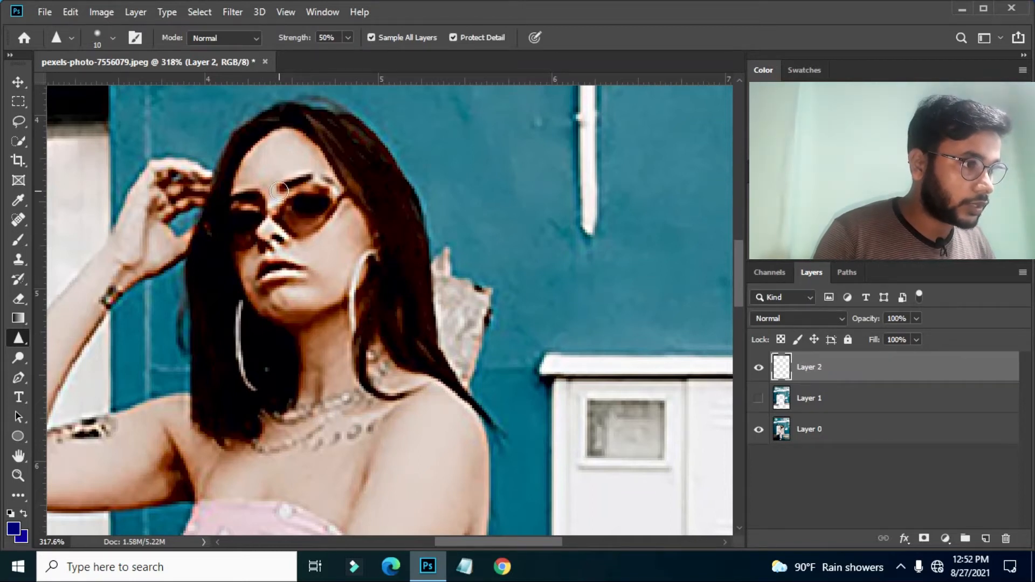
key("bracketleft")
key("bracketleft")
left_click_drag(301, 193, 340, 195)
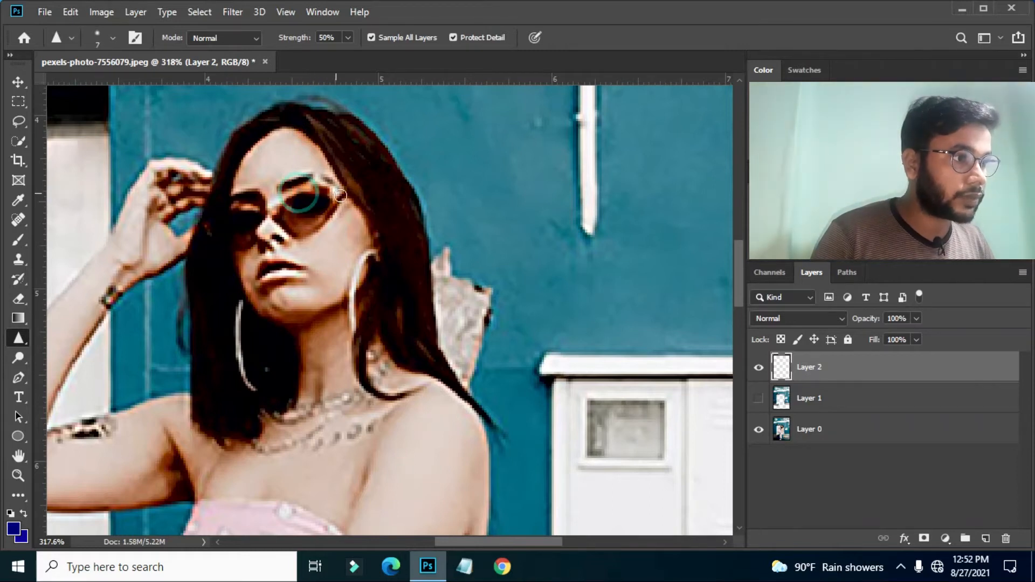
left_click_drag(249, 207, 219, 214)
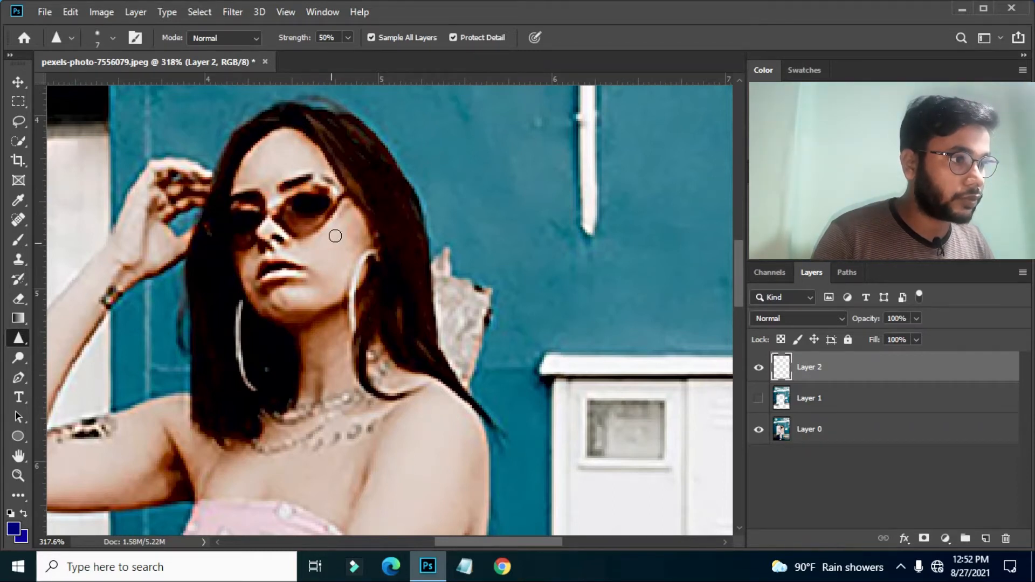
left_click_drag(344, 211, 316, 229)
mouse_move(246, 251)
left_mouse_down()
mouse_move(236, 274)
mouse_move(256, 316)
mouse_move(249, 294)
mouse_move(298, 331)
mouse_move(372, 261)
mouse_move(381, 218)
mouse_move(359, 210)
mouse_move(376, 260)
mouse_move(371, 289)
mouse_move(346, 303)
mouse_move(357, 274)
mouse_move(350, 319)
left_mouse_up()
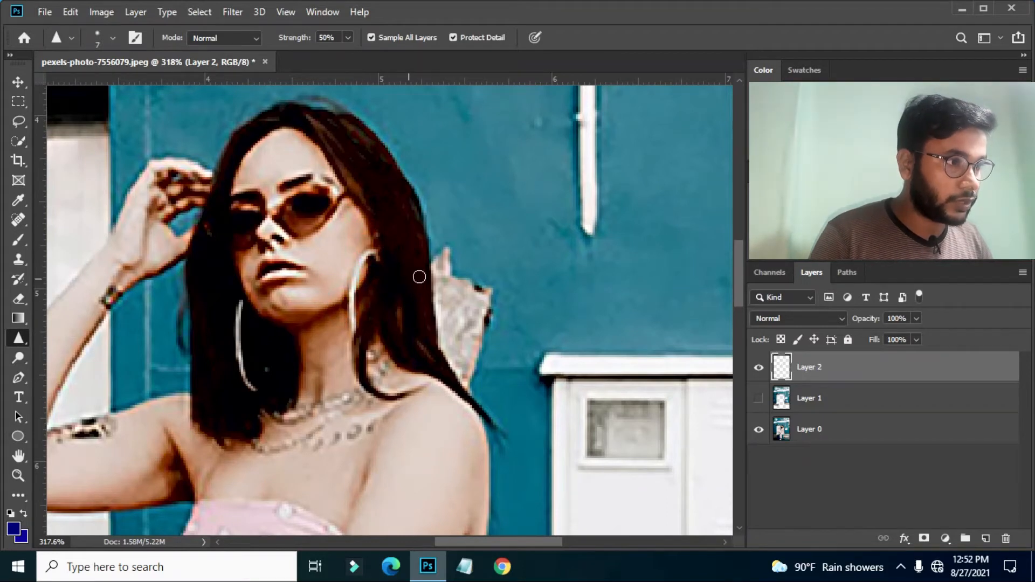
- Sharpen the outer edge of the woman's hair all around, over the crown and down both sides
left_click_drag(423, 205, 448, 353)
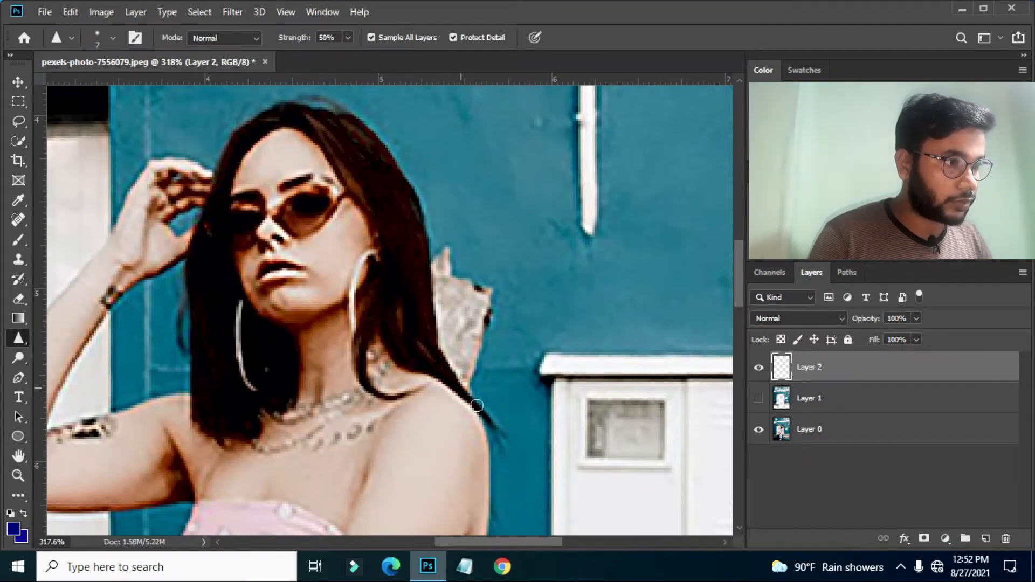
left_click_drag(363, 116, 416, 193)
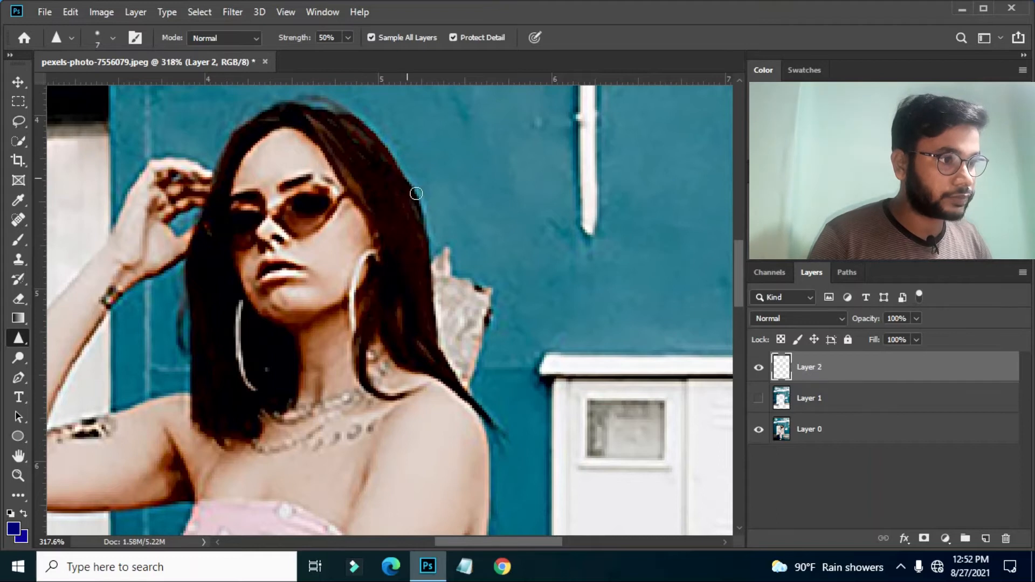
left_click_drag(337, 109, 263, 110)
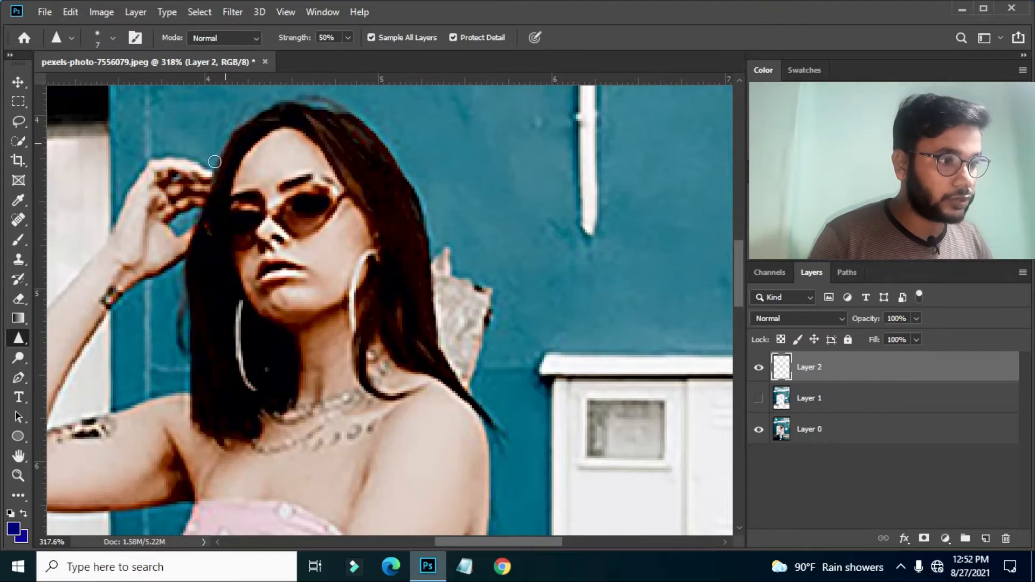
left_click_drag(215, 162, 183, 258)
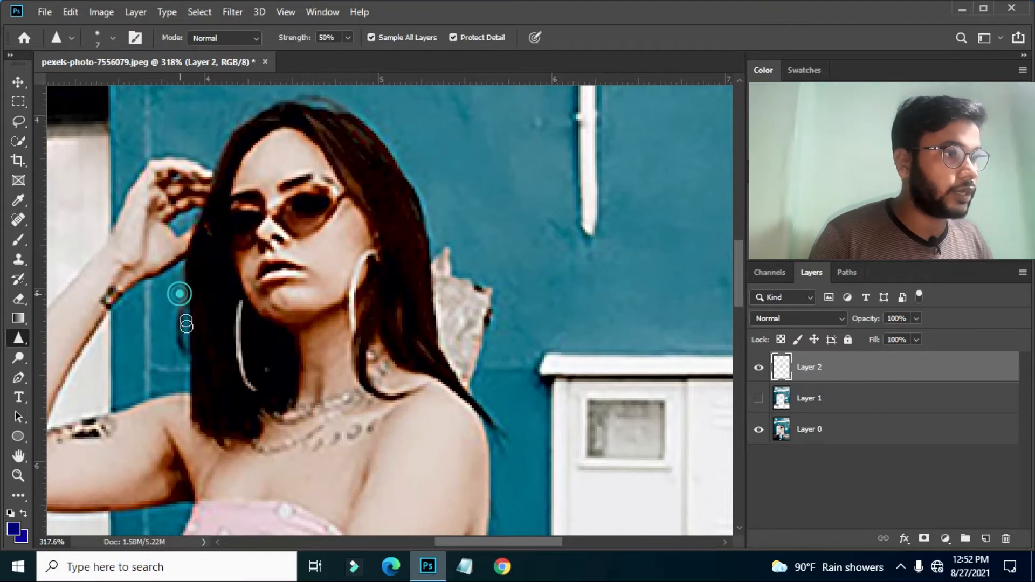
mouse_move(194, 344)
left_mouse_down()
mouse_move(189, 432)
mouse_move(225, 452)
left_mouse_up()
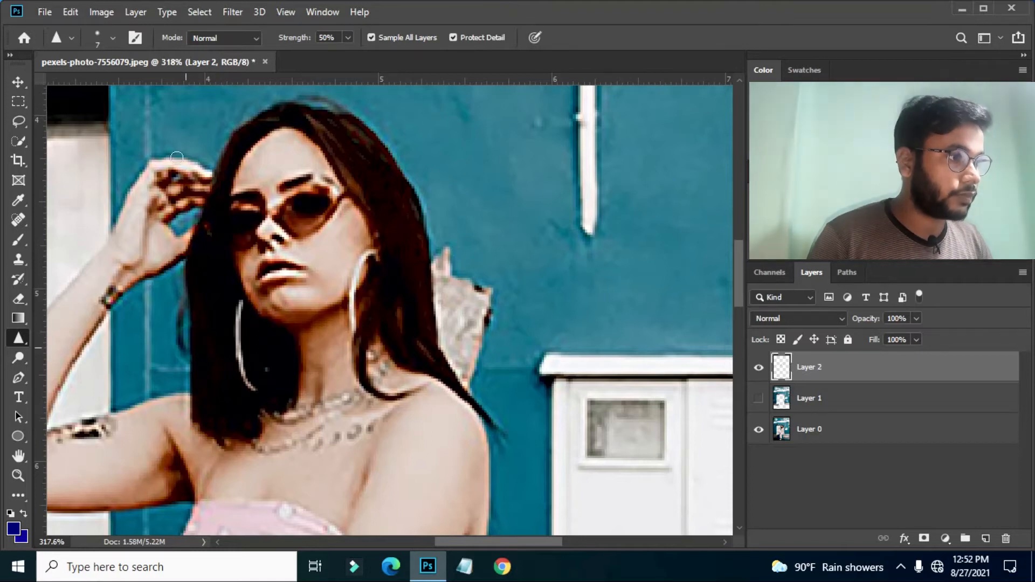
- Sharpen the edge of the woman's raised hand and compare the photo with Layer 2 hidden and shown
mouse_move(173, 204)
left_mouse_down()
mouse_move(209, 217)
mouse_move(176, 238)
mouse_move(172, 223)
mouse_move(204, 218)
mouse_move(169, 228)
left_mouse_up()
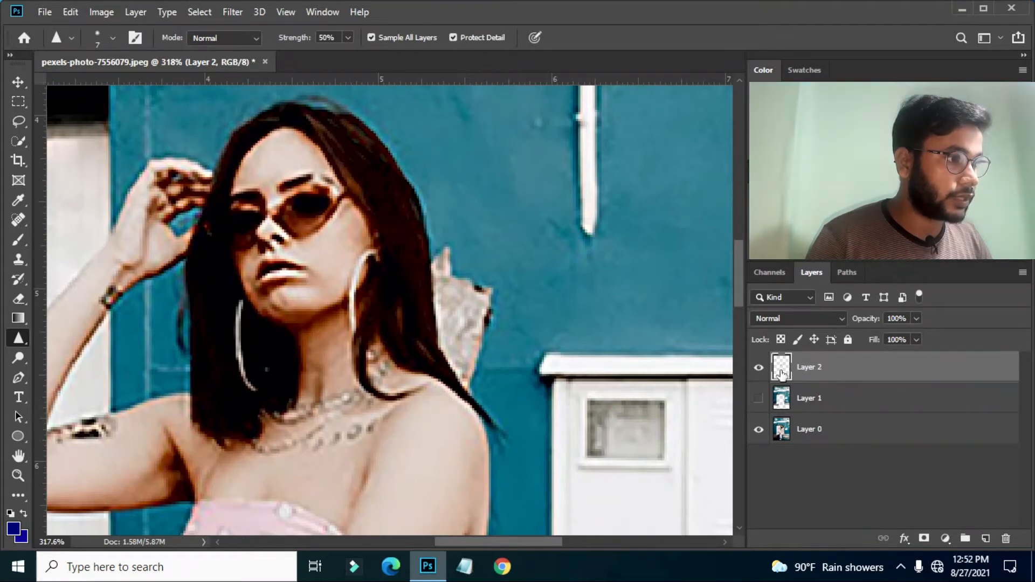
left_click(759, 368)
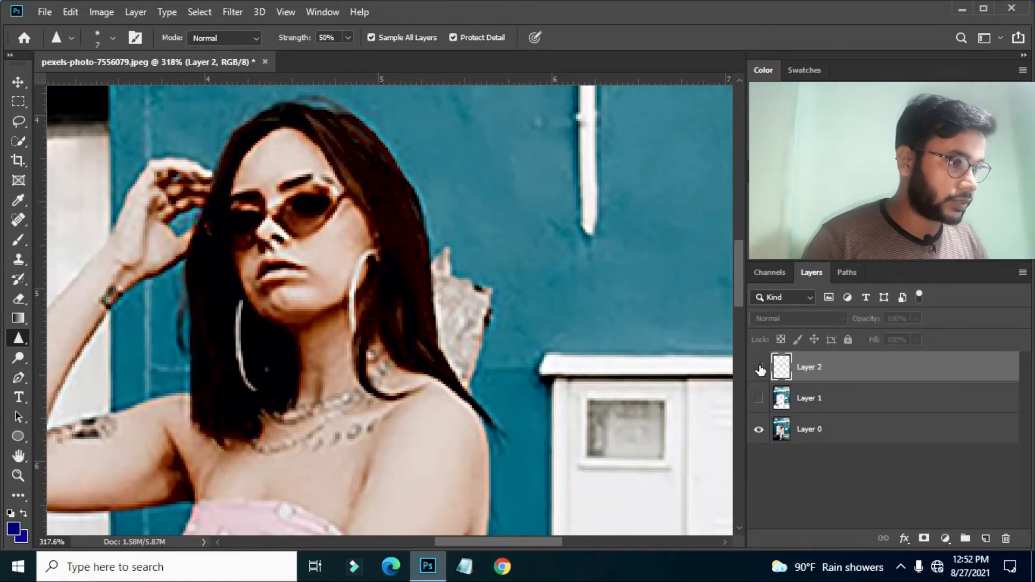
left_click(759, 369)
left_click(759, 369)
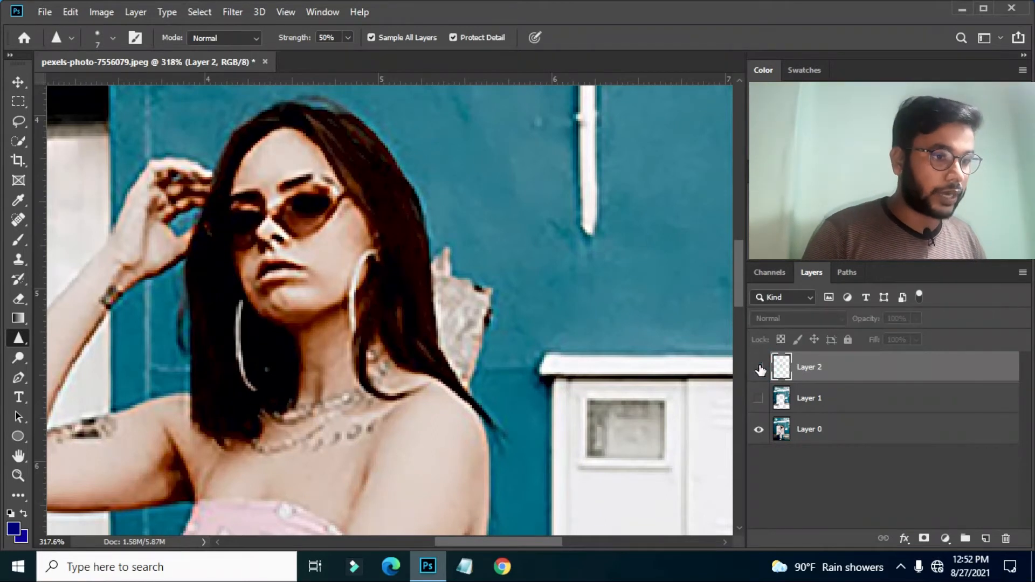
left_click(759, 368)
left_click(759, 370)
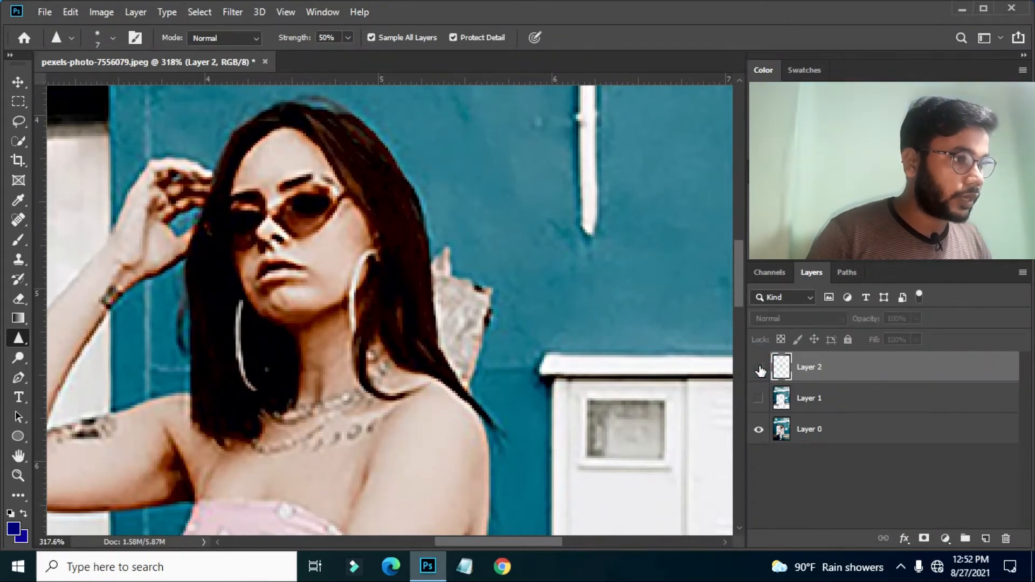
left_click(759, 369)
left_click(760, 369)
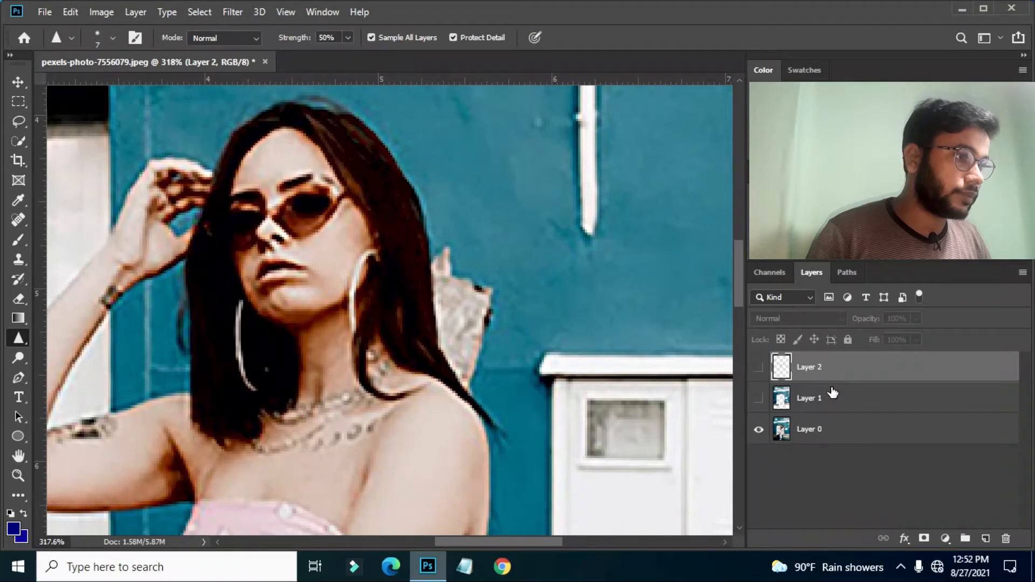
left_click(759, 368)
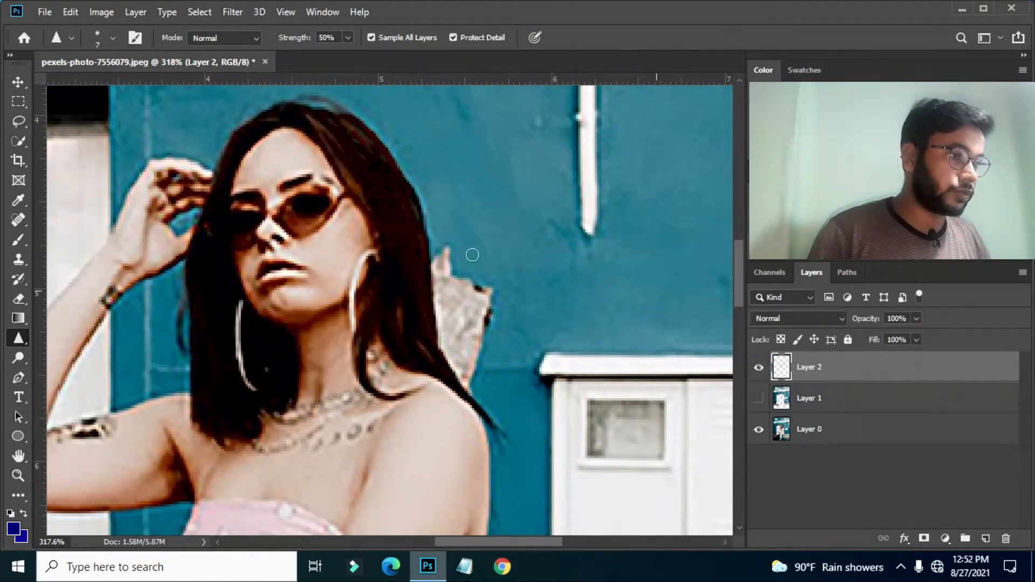
- Create a new blank 500 x 500 px document at 72 ppi with a white background
left_click(34, 10)
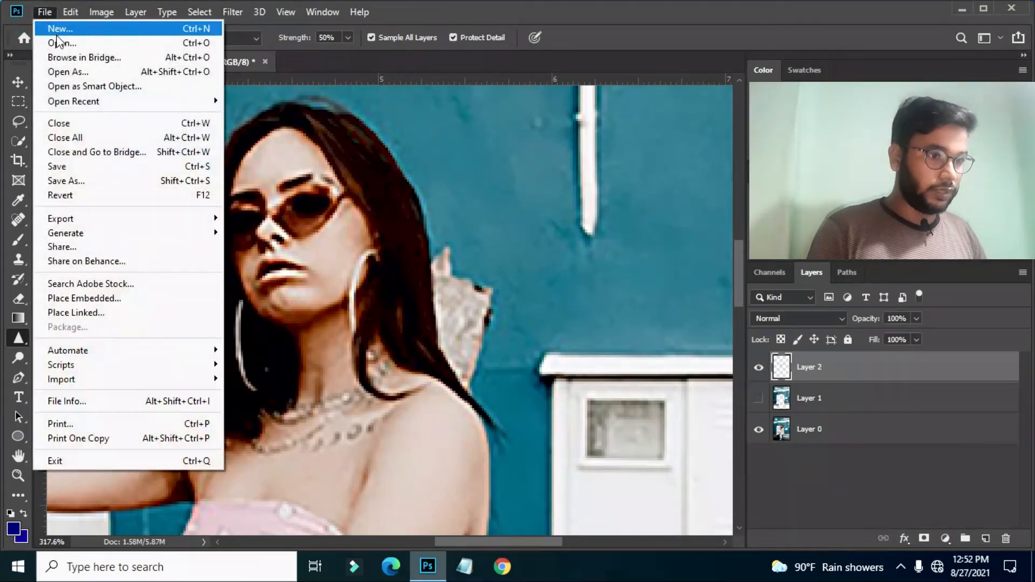
left_click(53, 29)
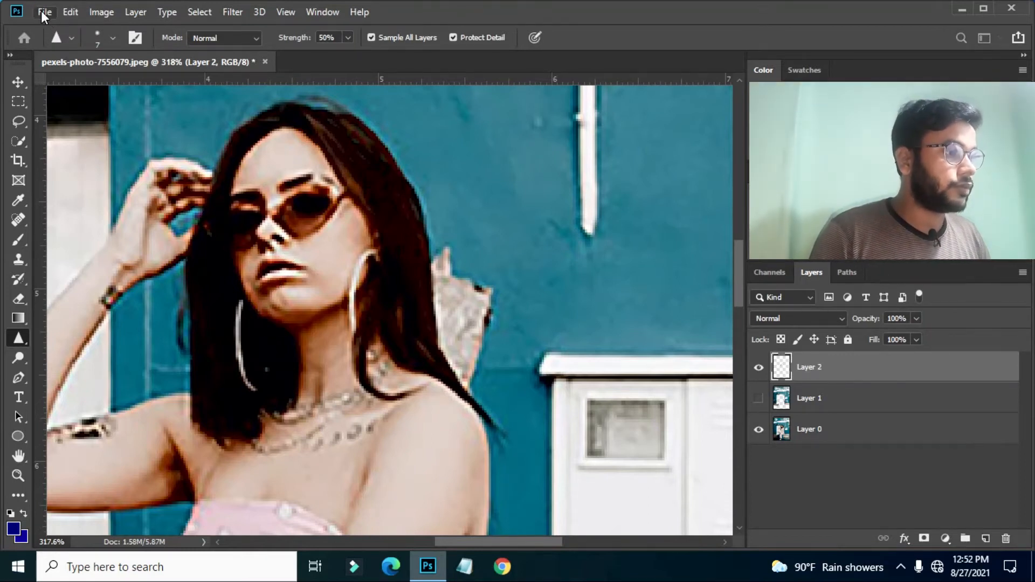
key("ctrl+n")
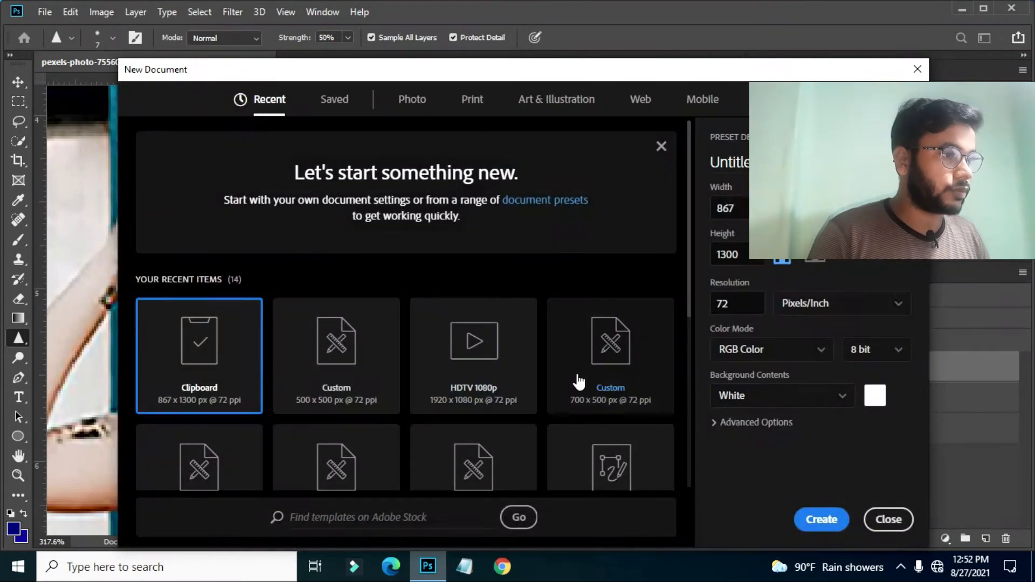
left_click(332, 394)
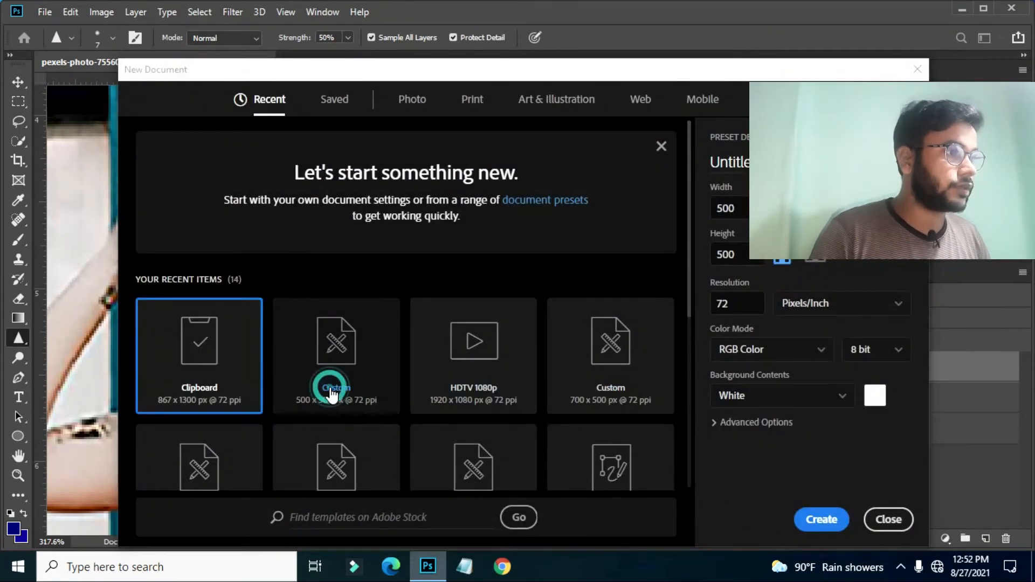
left_click(814, 519)
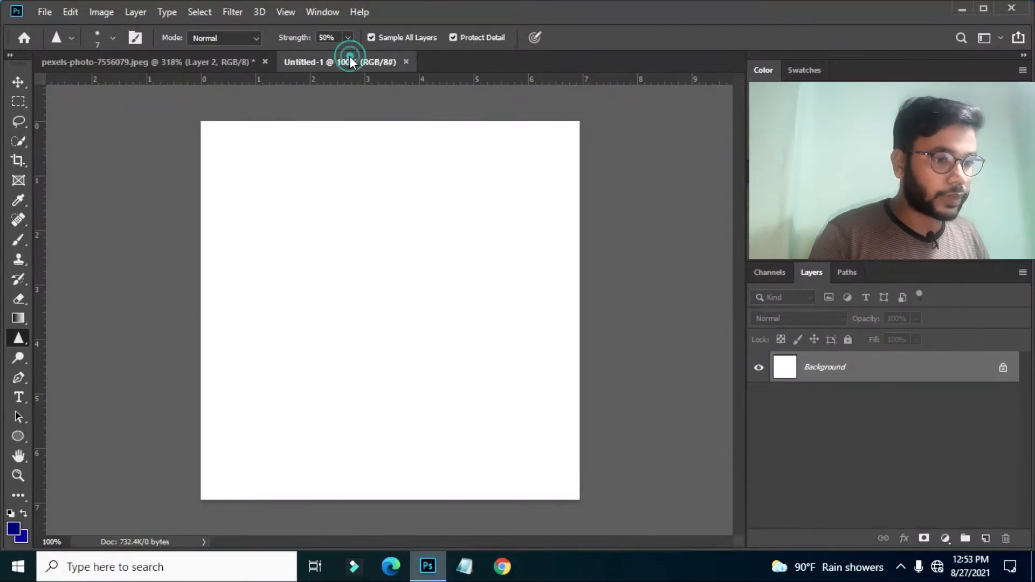
- Set the foreground colour to white, ffffff
left_click(16, 529)
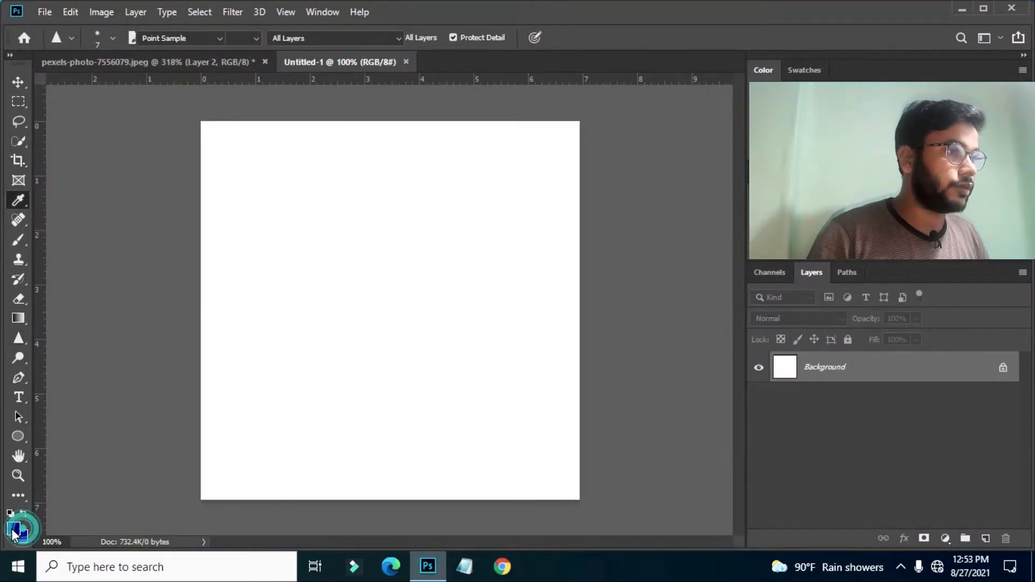
type("d")
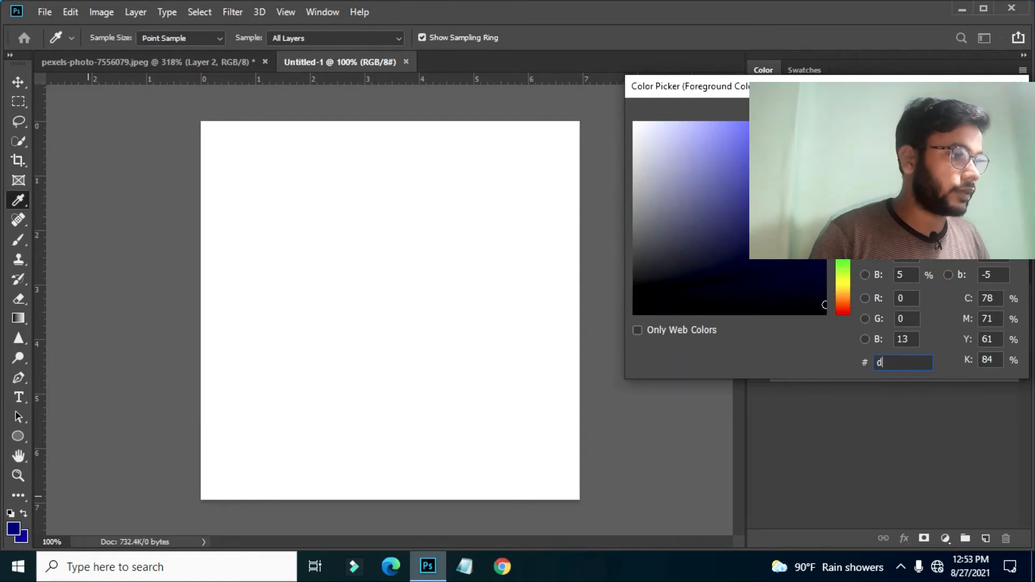
type("d")
left_click(12, 526)
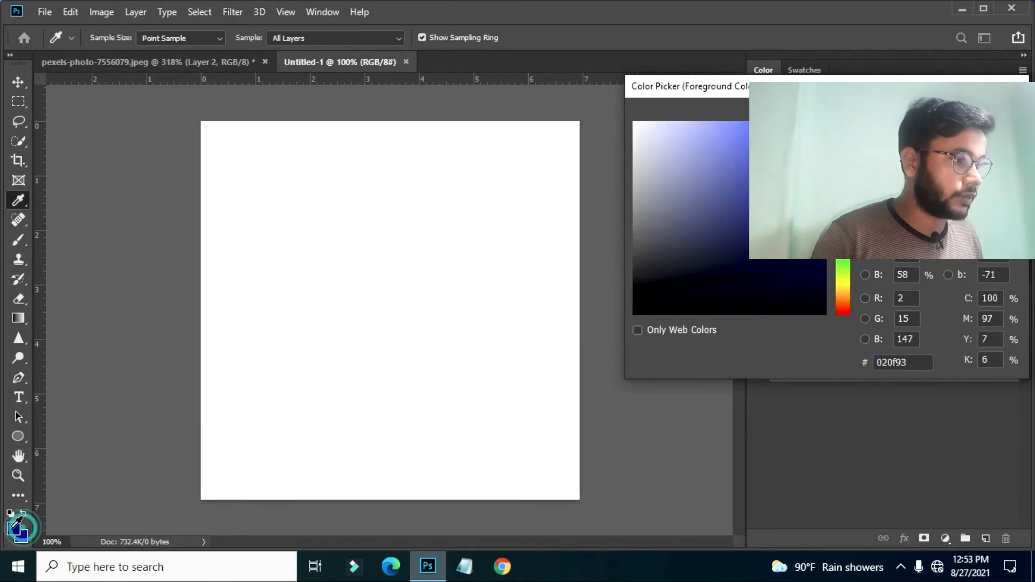
left_click(633, 125)
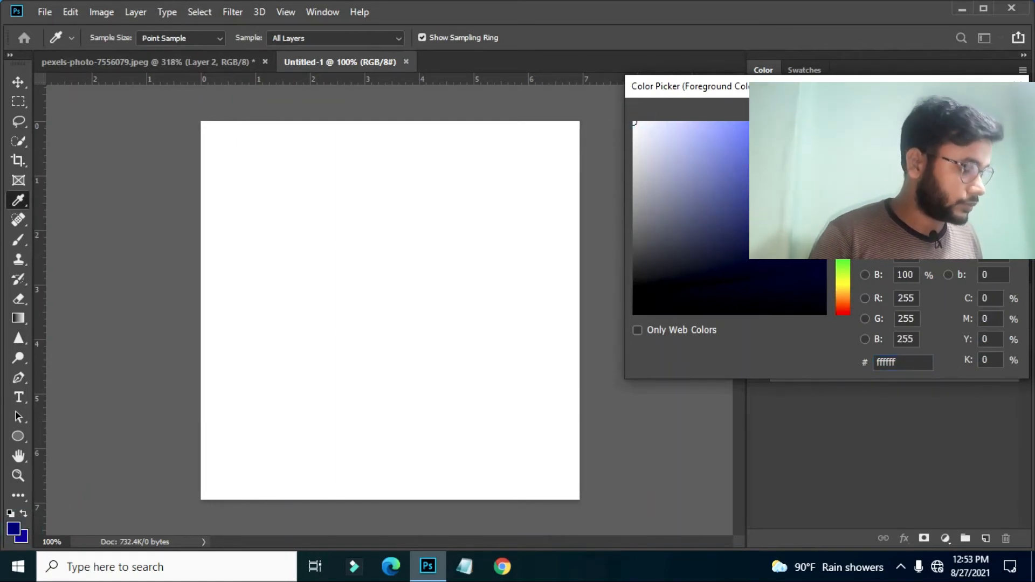
key("Return")
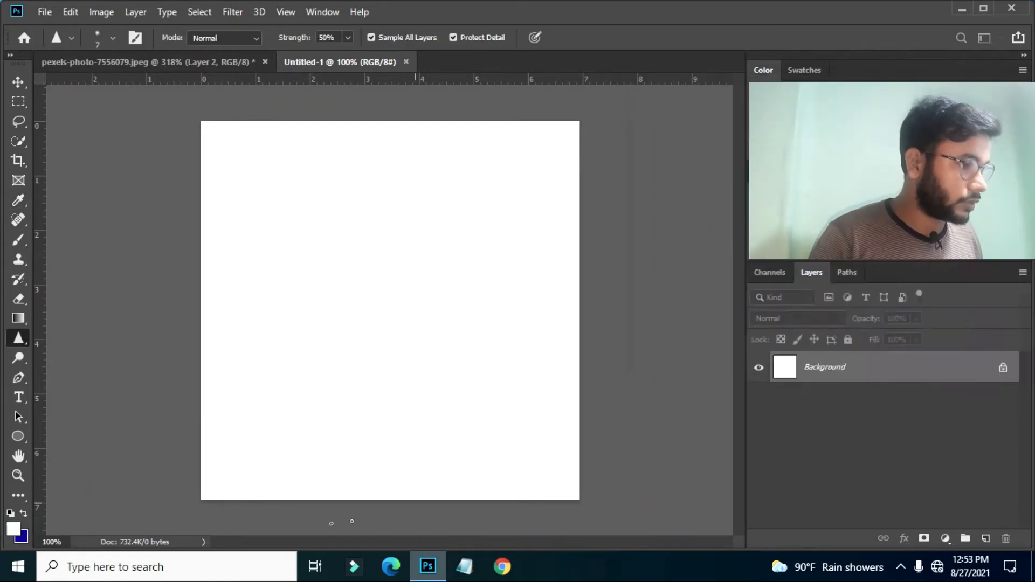
- Set the background colour to blue 291aba and the foreground colour to near-black 050505
left_click(21, 540)
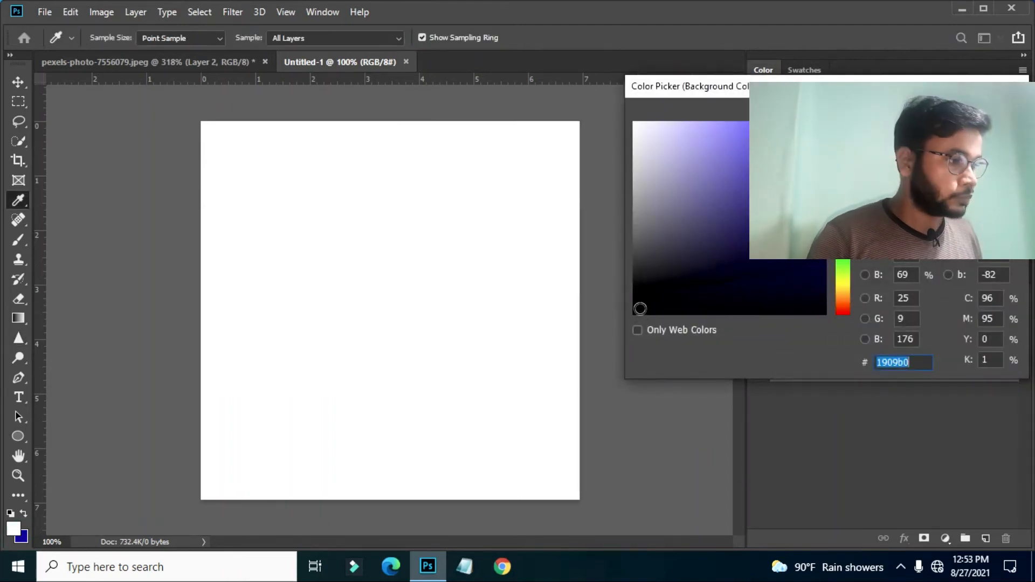
left_click(634, 313)
type("291aba")
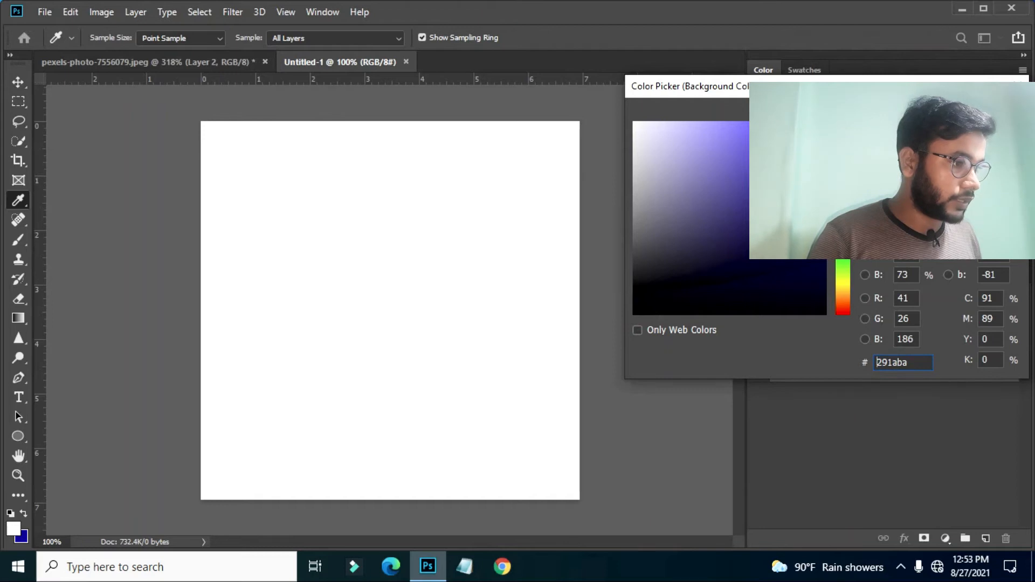
key("Return")
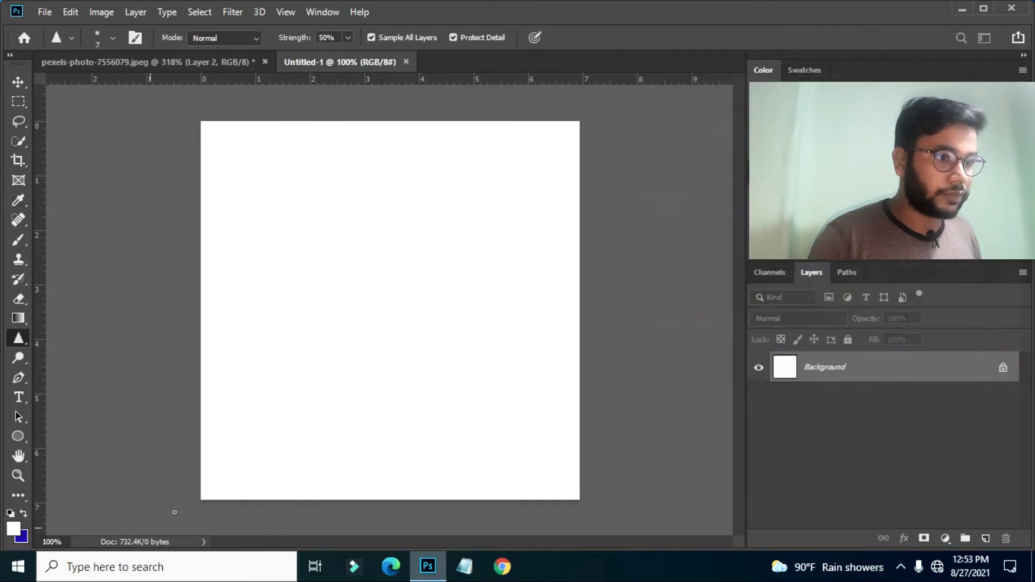
left_click(13, 530)
left_click(637, 308)
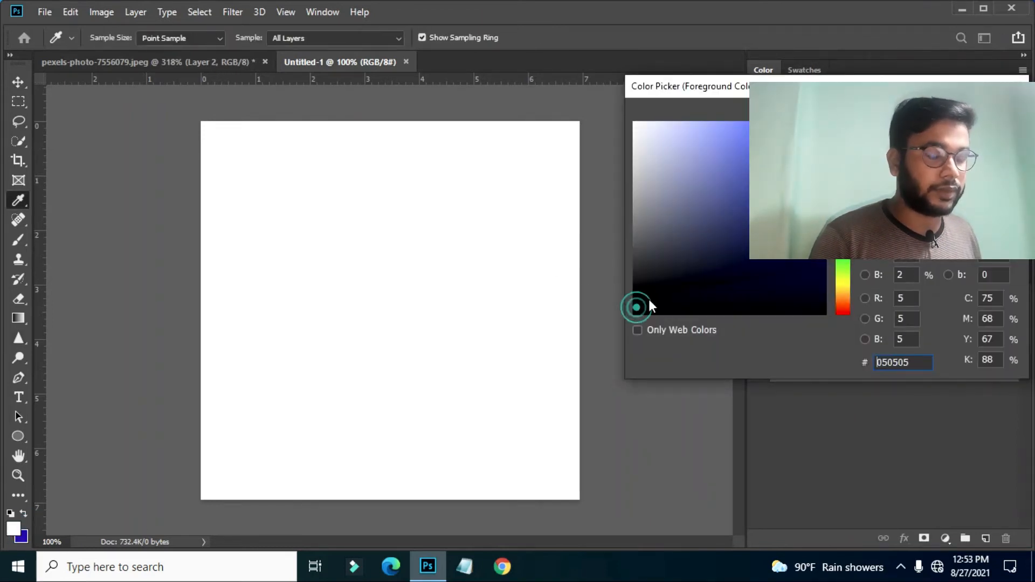
key("Return")
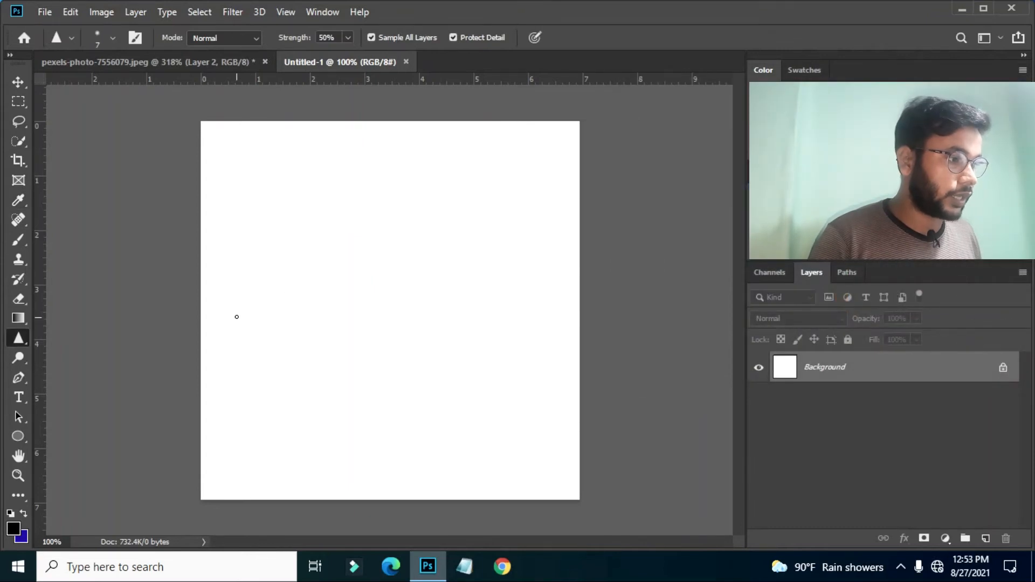
- Paint a thick black diagonal stroke with a size 80 brush, and an overlapping blue stroke just below it
left_click_drag(232, 320, 352, 198)
key("bracketright")
key("b")
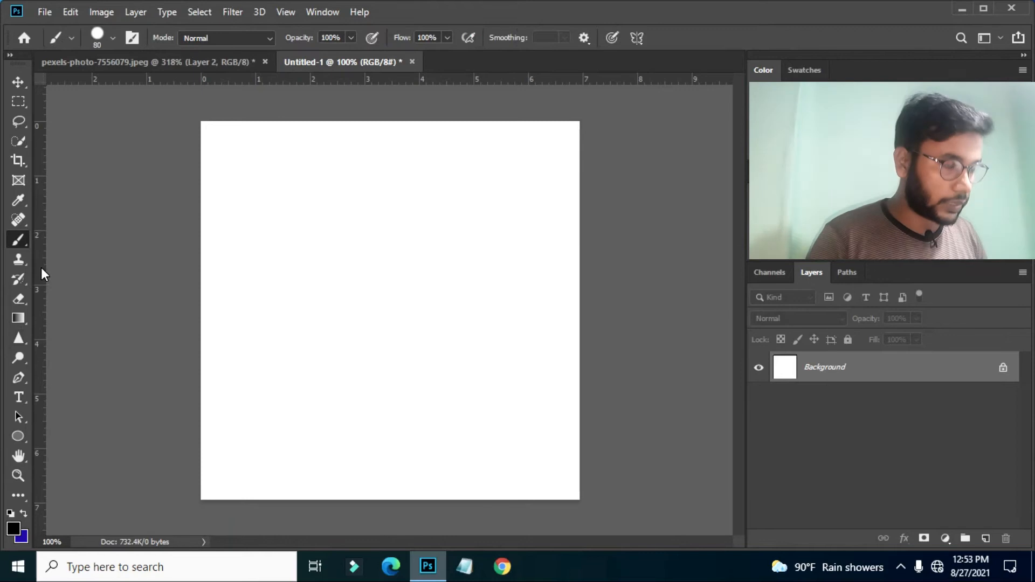
left_click_drag(217, 294, 422, 197)
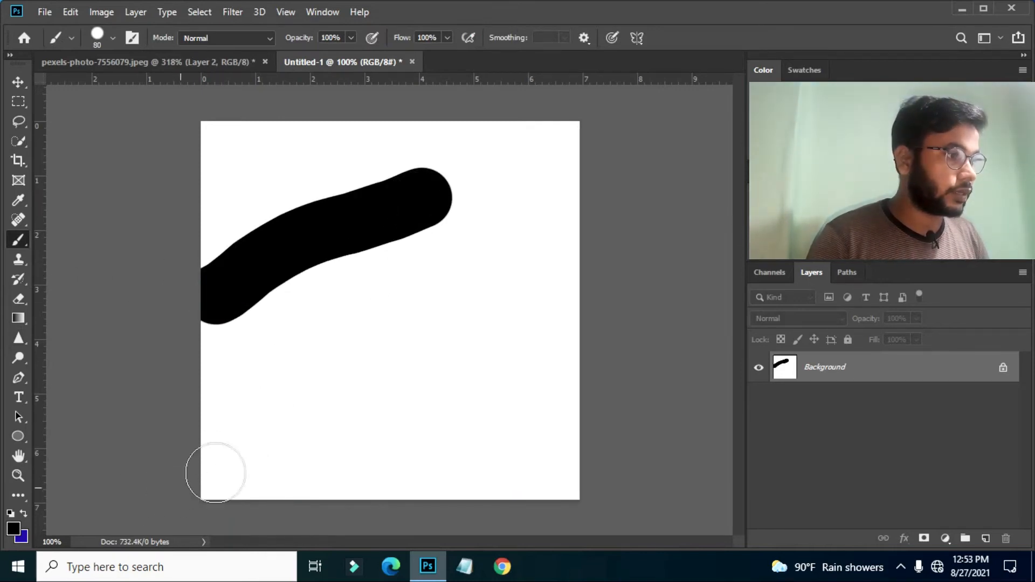
key("x")
mouse_move(229, 337)
left_mouse_down()
mouse_move(305, 286)
mouse_move(468, 228)
left_mouse_up()
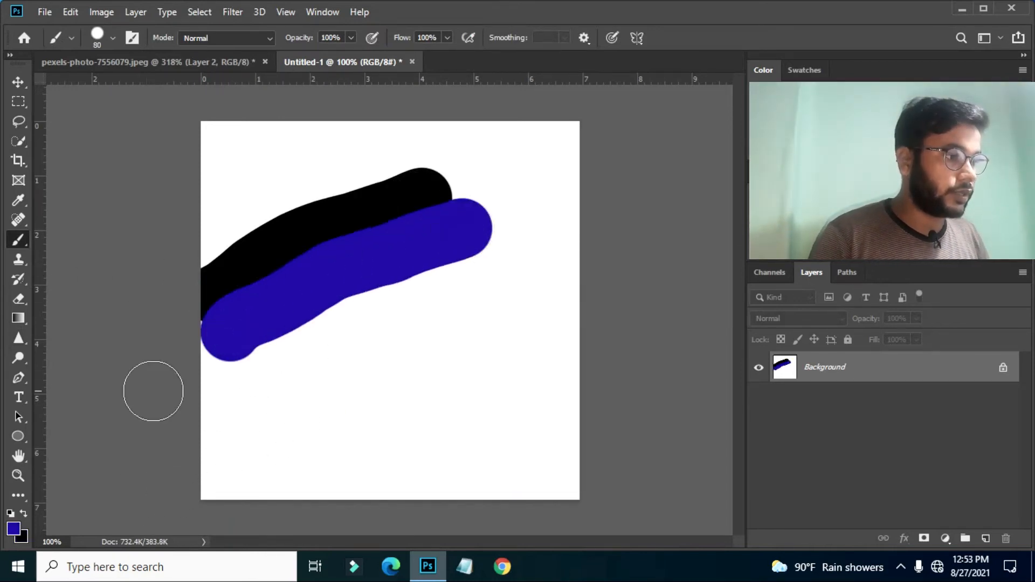
- Blend the boundary between the black and blue strokes with the Smudge tool, enlarging the brush to size 35
left_click(18, 358)
left_click(21, 337)
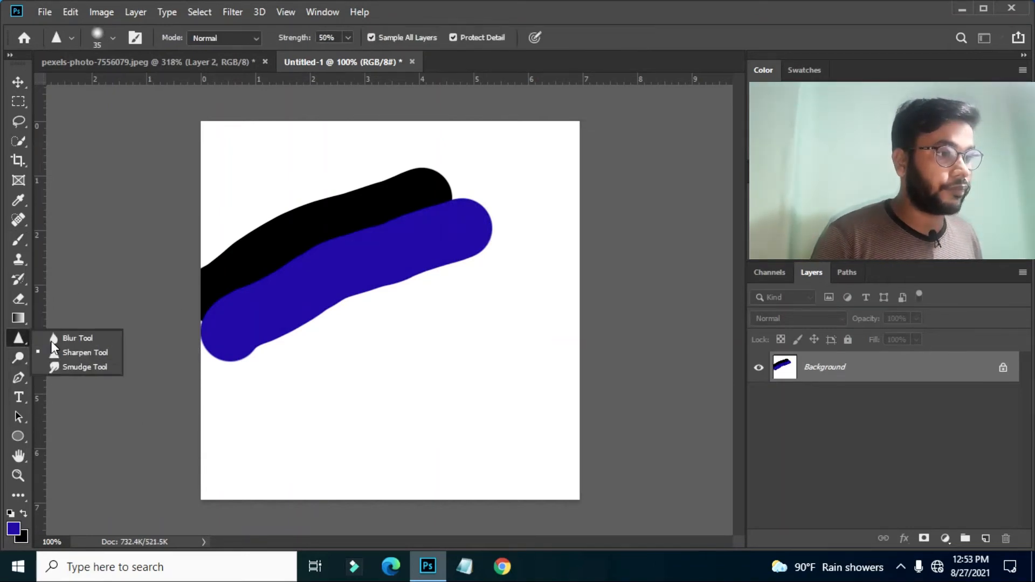
left_click(66, 366)
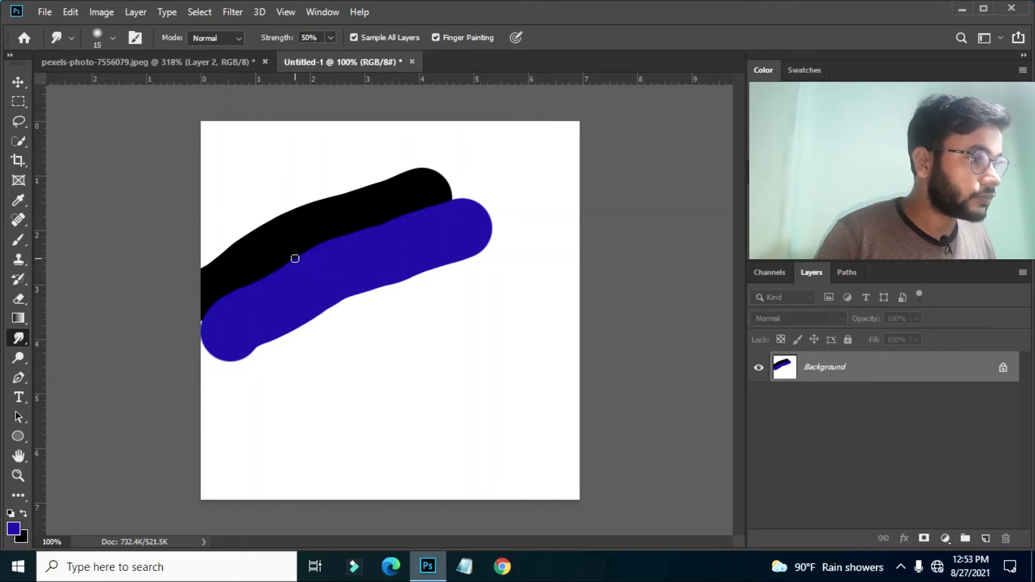
mouse_move(293, 259)
left_mouse_down()
mouse_move(289, 259)
mouse_move(252, 290)
mouse_move(270, 266)
mouse_move(282, 273)
mouse_move(257, 282)
mouse_move(261, 271)
mouse_move(263, 284)
mouse_move(274, 278)
mouse_move(262, 297)
mouse_move(259, 282)
mouse_move(238, 298)
mouse_move(234, 290)
mouse_move(211, 314)
mouse_move(216, 297)
mouse_move(214, 324)
mouse_move(217, 300)
mouse_move(201, 329)
mouse_move(239, 302)
left_mouse_up()
left_click(270, 266)
key("]")
mouse_move(314, 248)
left_mouse_down()
mouse_move(297, 264)
mouse_move(331, 245)
mouse_move(332, 255)
mouse_move(319, 239)
mouse_move(330, 253)
mouse_move(351, 240)
left_mouse_up()
mouse_move(444, 202)
left_mouse_down()
mouse_move(417, 225)
mouse_move(427, 206)
mouse_move(391, 232)
mouse_move(393, 214)
mouse_move(380, 238)
mouse_move(385, 216)
mouse_move(360, 250)
left_mouse_up()
left_click_drag(423, 215, 337, 252)
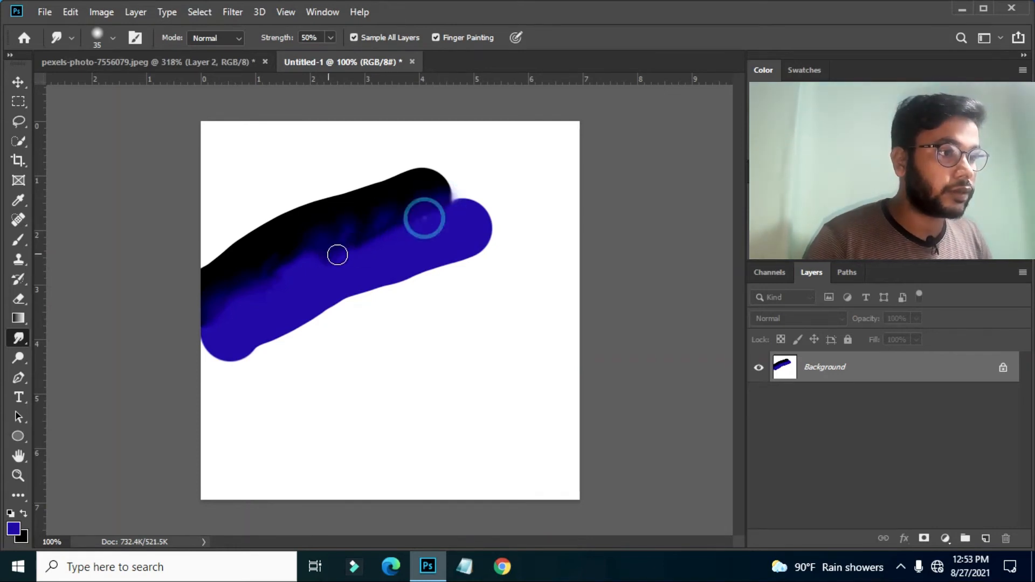
mouse_move(411, 208)
left_mouse_down()
mouse_move(332, 236)
mouse_move(286, 270)
left_mouse_up()
mouse_move(384, 226)
left_mouse_down()
mouse_move(290, 271)
mouse_move(310, 264)
mouse_move(308, 254)
mouse_move(217, 304)
left_mouse_up()
left_click_drag(299, 240, 204, 293)
left_click_drag(302, 245, 247, 281)
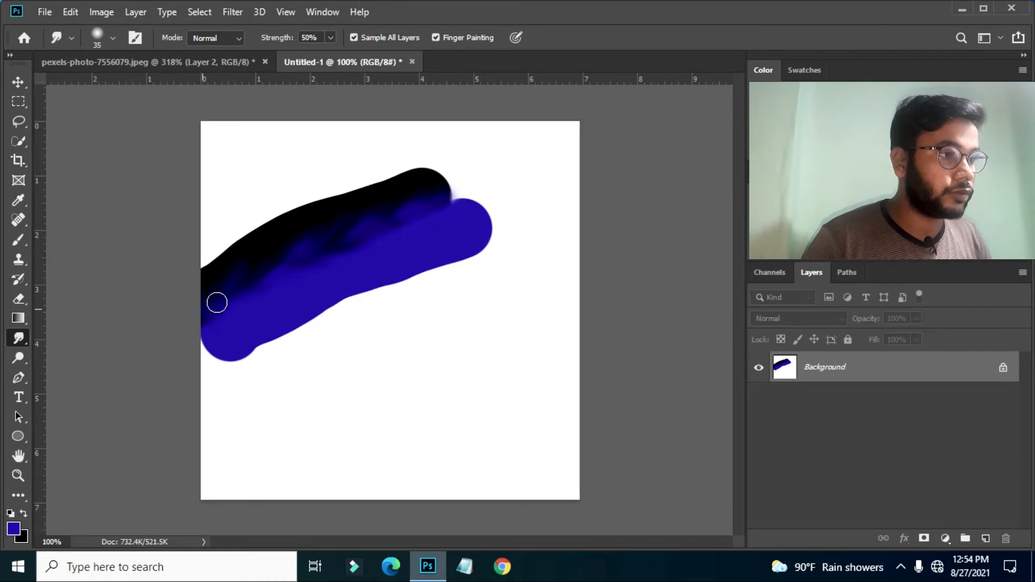
mouse_move(329, 241)
left_mouse_down()
mouse_move(405, 217)
mouse_move(372, 221)
left_mouse_up()
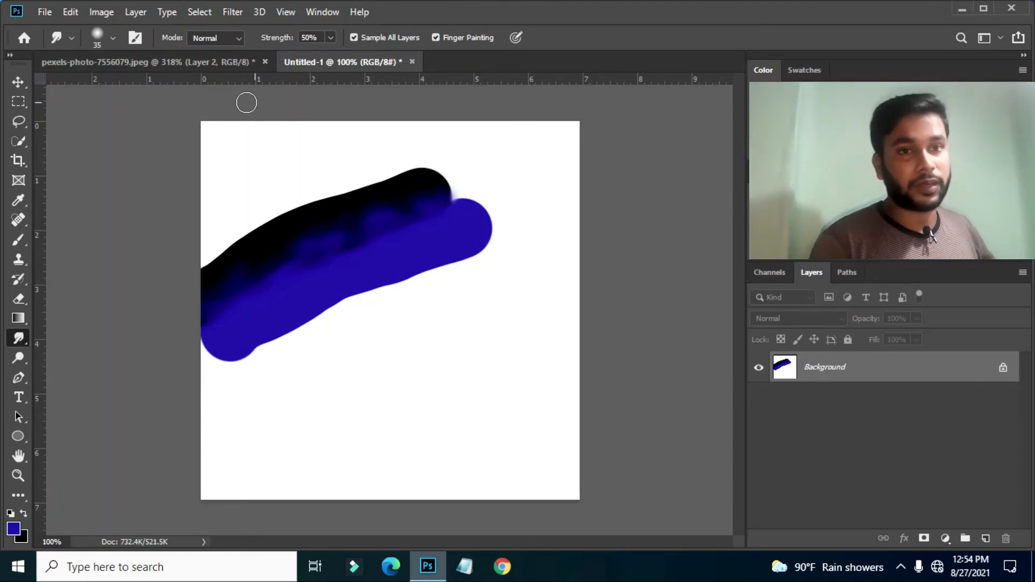
- In pexels-photo-7556079.jpeg, smudge the outer end of the woman's eyebrow outward on Layer 2, reducing the brush to size 3
left_click(225, 62)
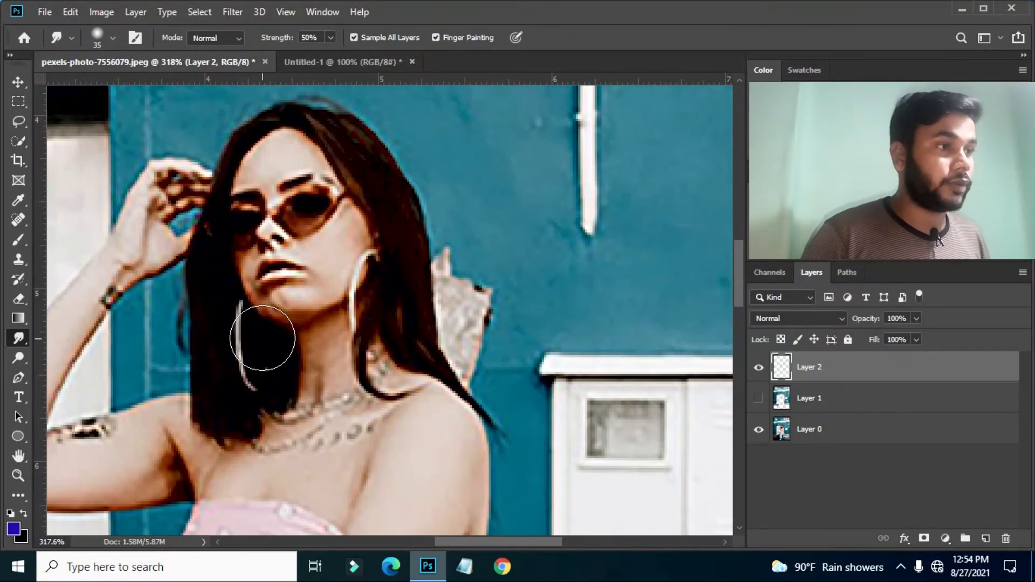
key("bracketleft")
key("bracketleft")
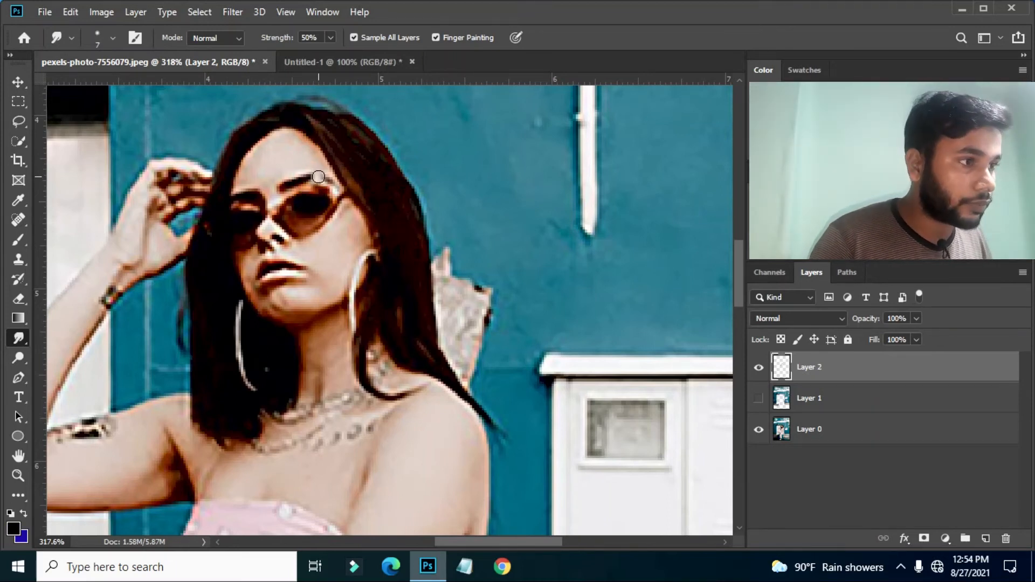
left_click_drag(310, 178, 319, 178)
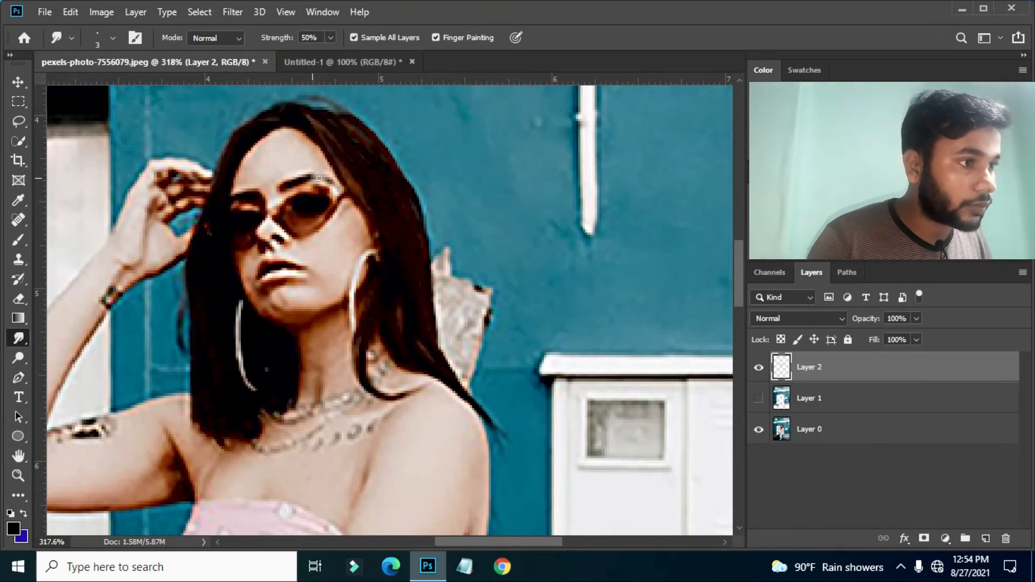
left_click_drag(317, 178, 326, 184)
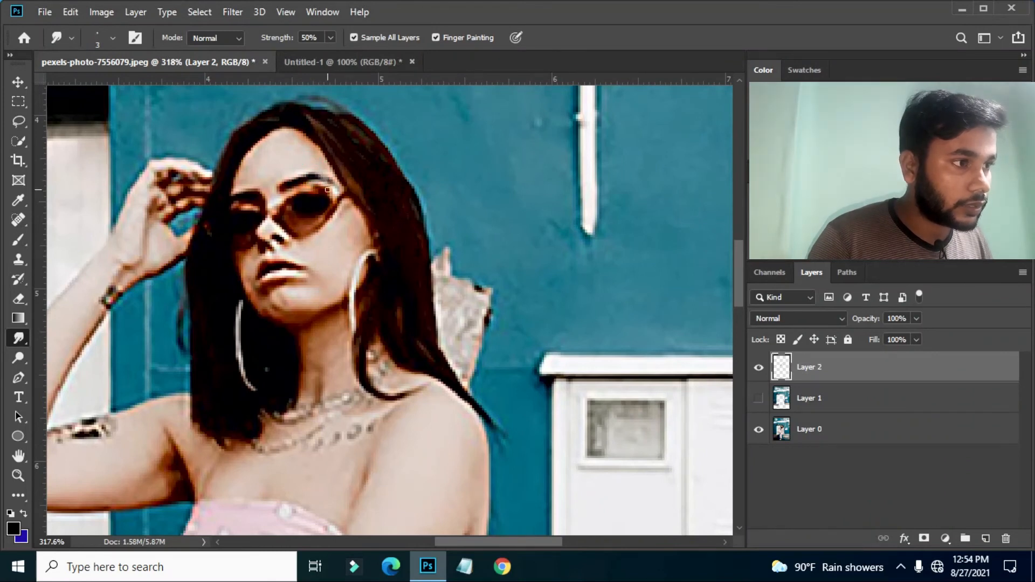
- Compare the smudged eyebrow with the original by hiding and showing Layer 2
left_click(761, 367)
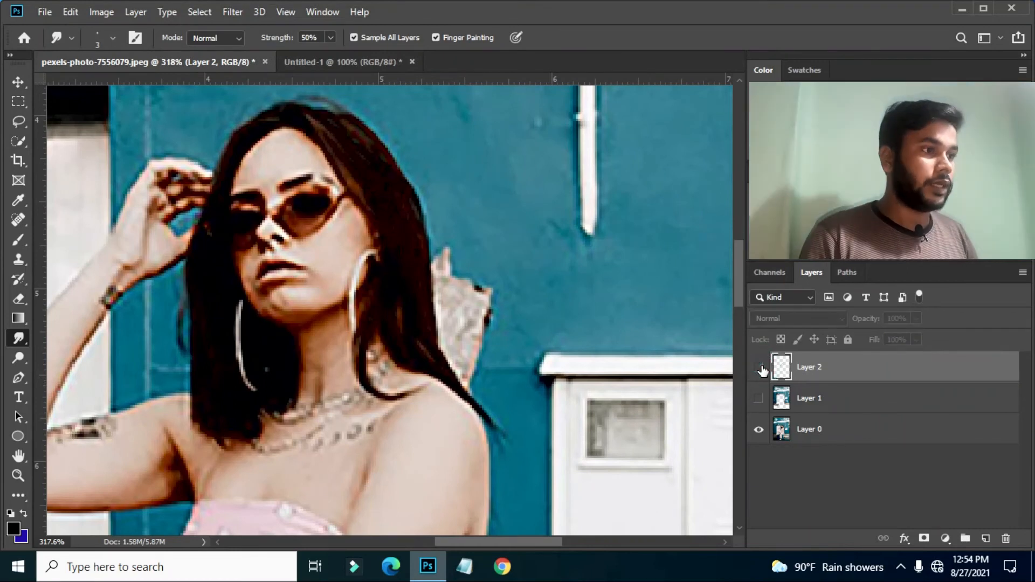
left_click(761, 368)
left_click(761, 368)
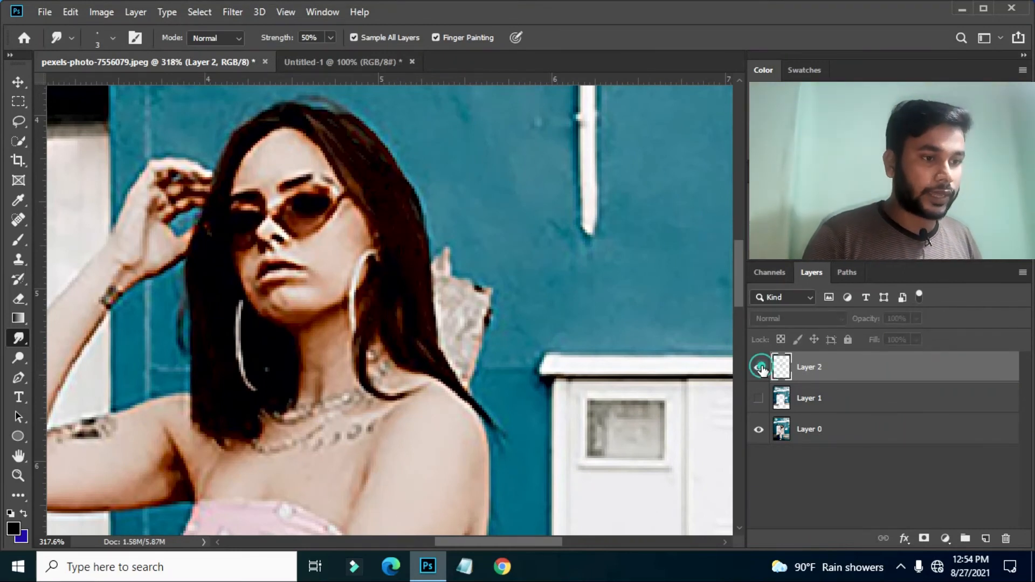
left_click(761, 368)
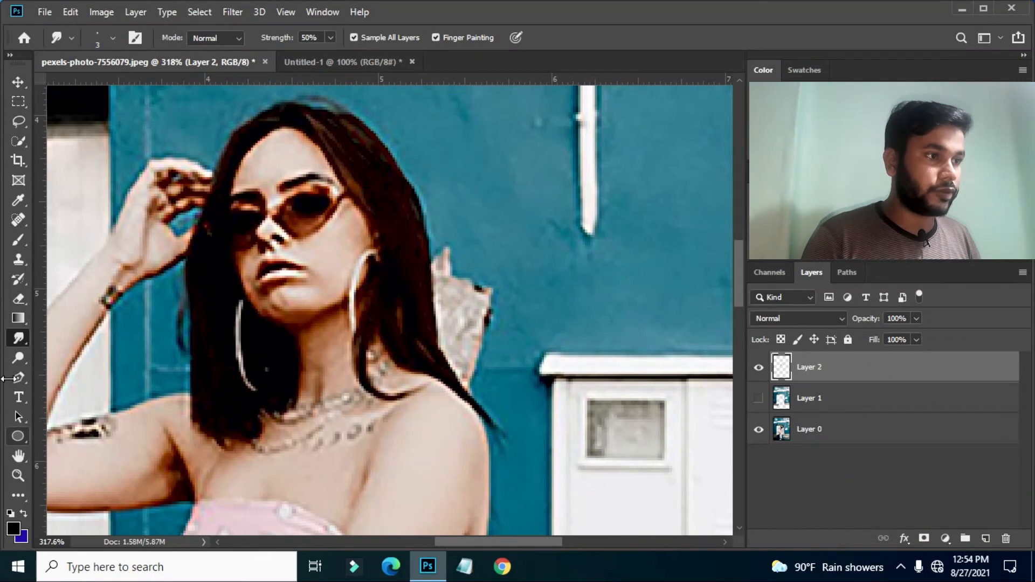